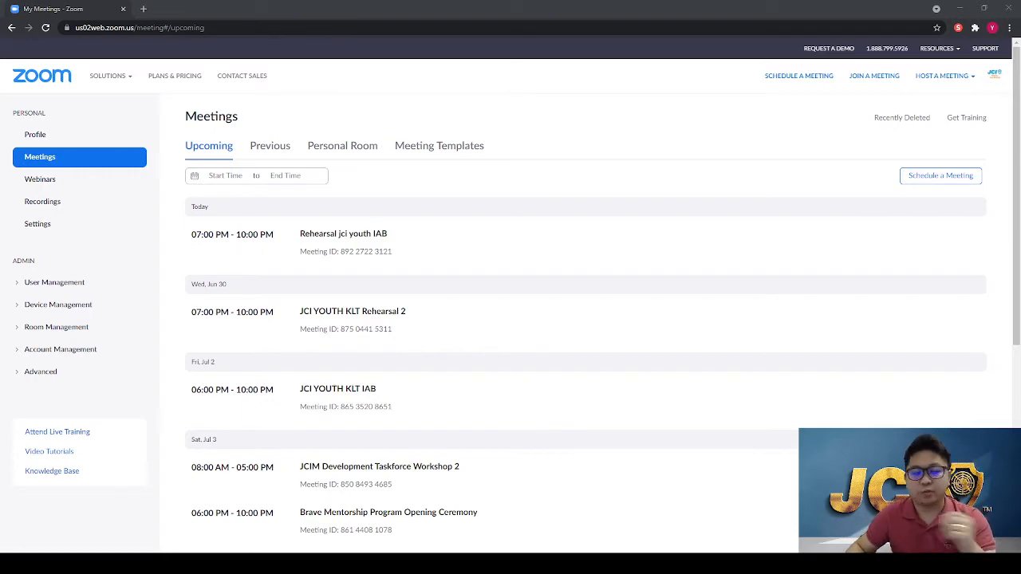
Step: Start scheduling a new meeting and set its topic to "JCI Discovery"
{"action": "scroll", "coordinate": [511, 287], "scroll_direction": "down", "scroll_amount": 3}
{"action": "scroll", "coordinate": [510, 287], "scroll_direction": "up", "scroll_amount": 3}
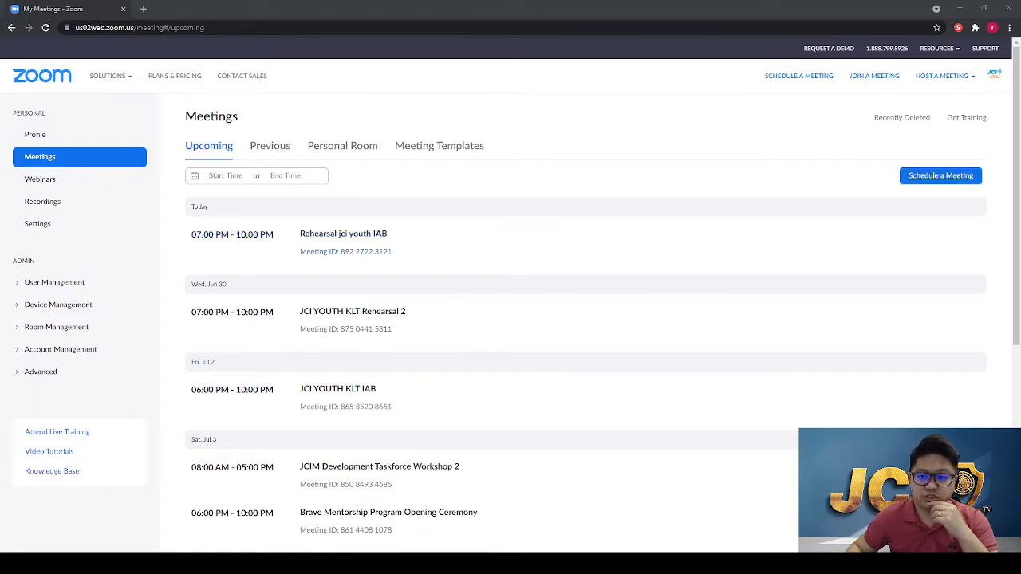
{"action": "left_click", "coordinate": [923, 177]}
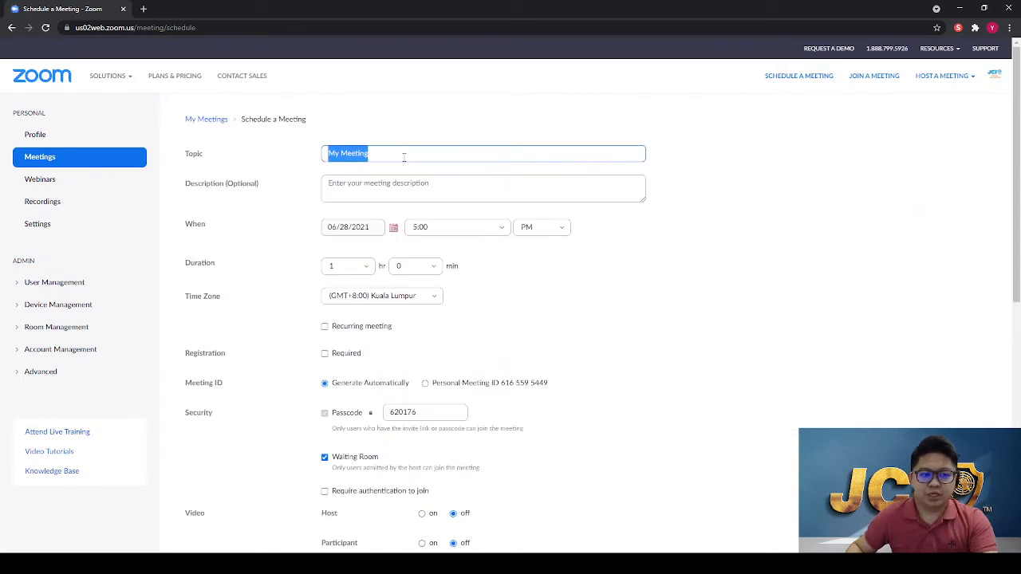
{"action": "left_click", "coordinate": [405, 155]}
{"action": "left_click_drag", "start_coordinate": [426, 147], "coordinate": [310, 157]}
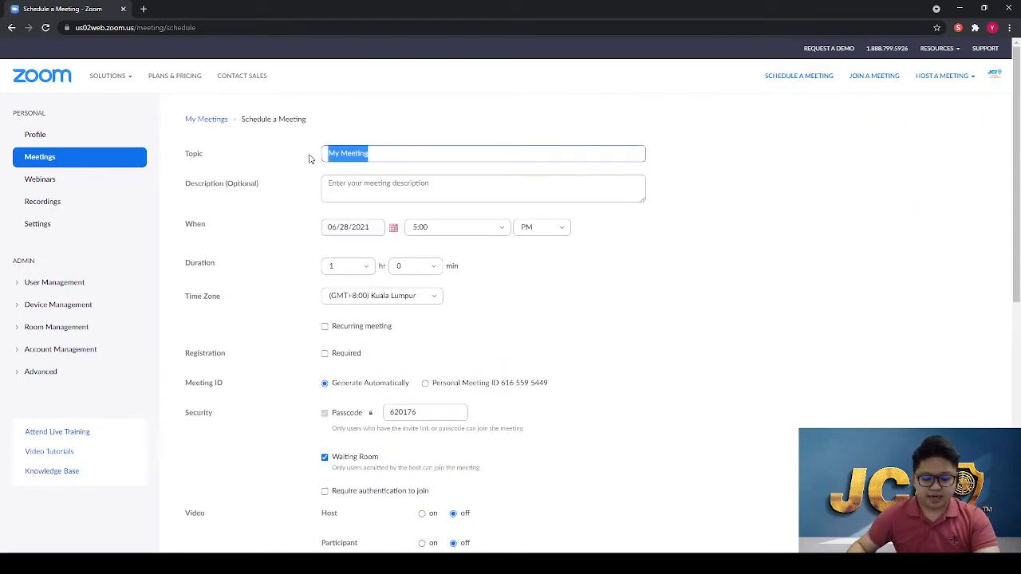
{"action": "type", "text": "JCI"}
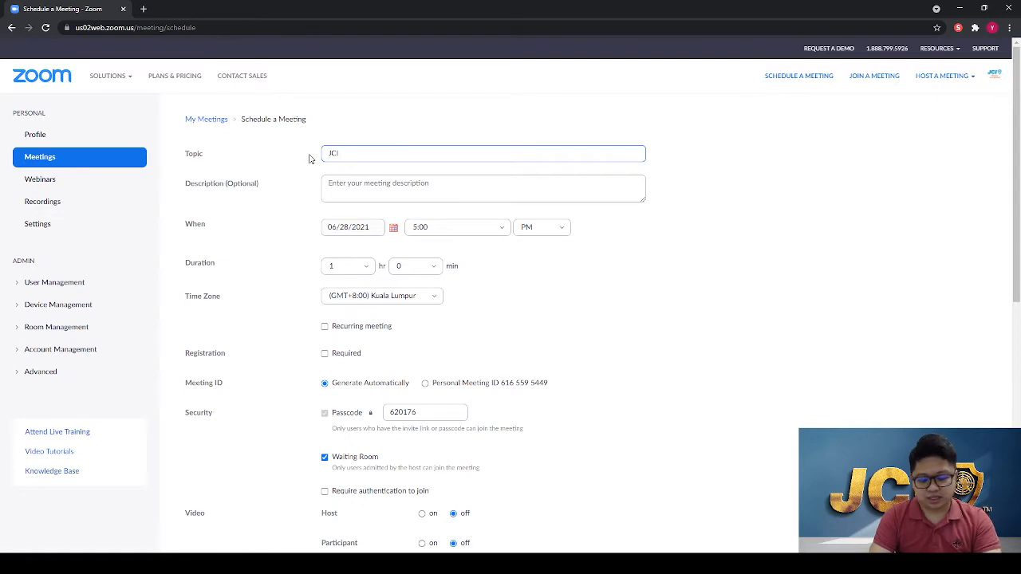
{"action": "type", "text": " Discovery"}
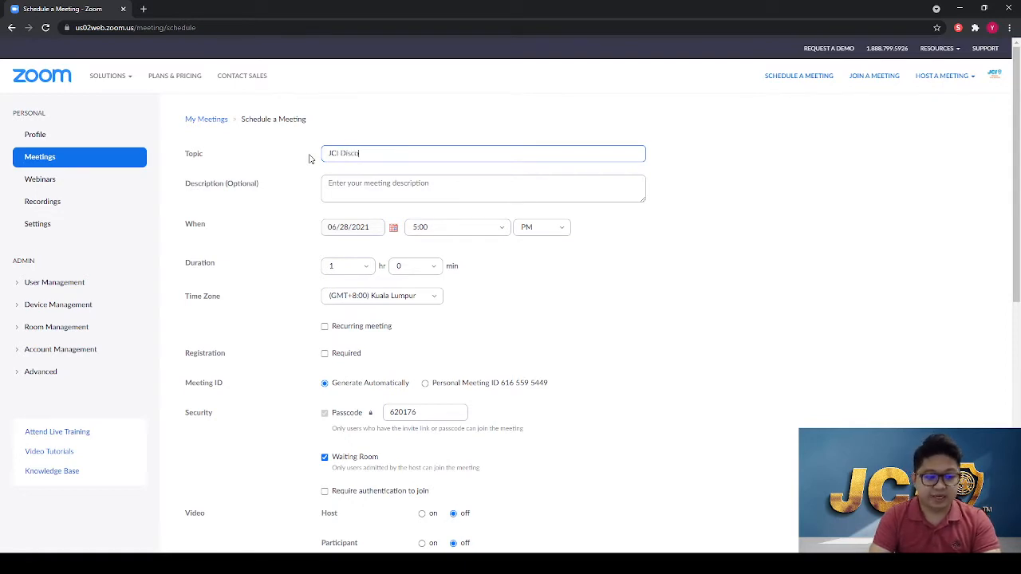
{"action": "key", "text": "Tab"}
{"action": "key", "text": "Tab"}
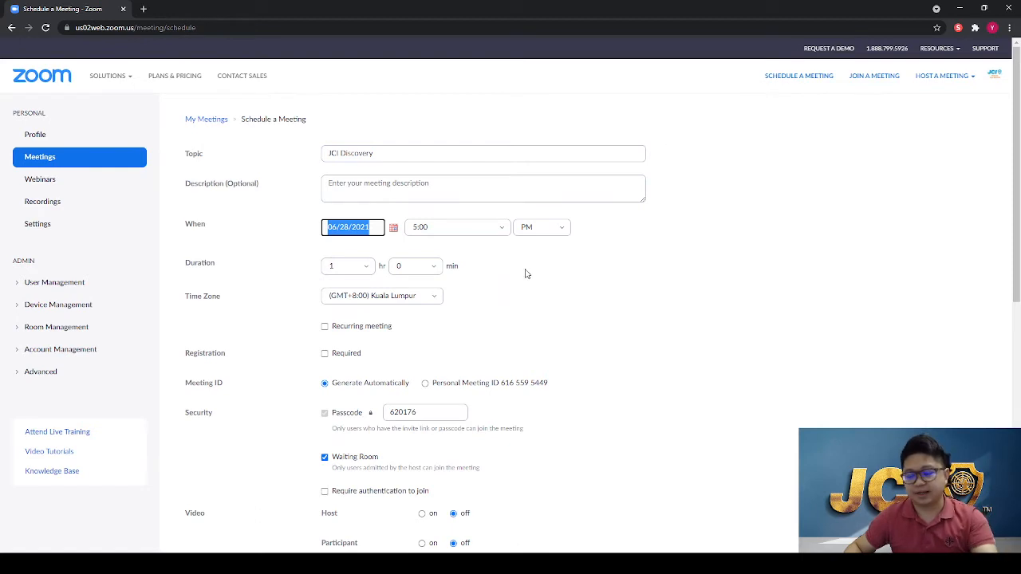
Step: Keep the meeting's start time at 5:00 PM and make registration required
{"action": "left_click", "coordinate": [467, 226]}
{"action": "left_click", "coordinate": [452, 300]}
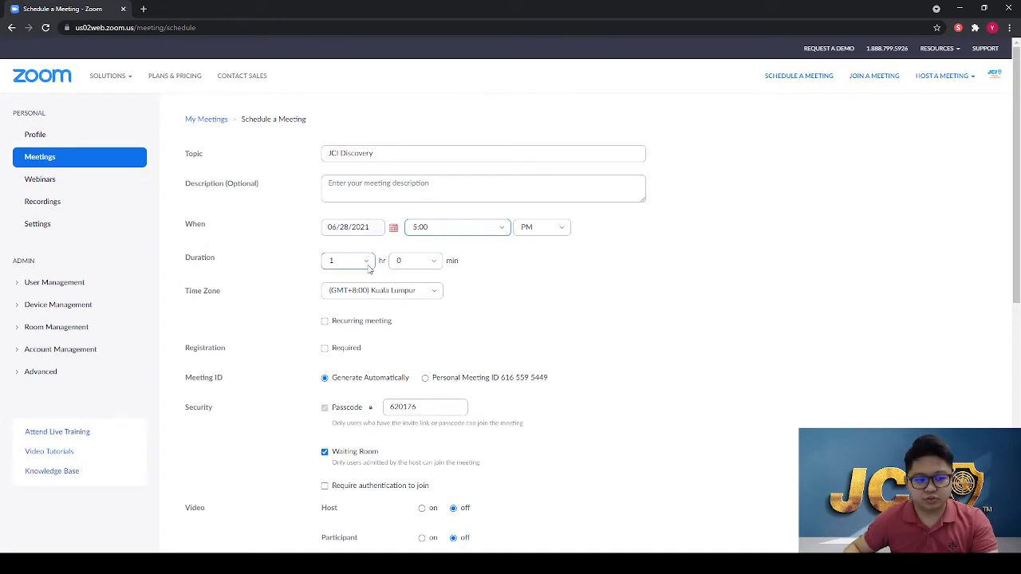
{"action": "scroll", "coordinate": [571, 339], "scroll_direction": "down", "scroll_amount": 1}
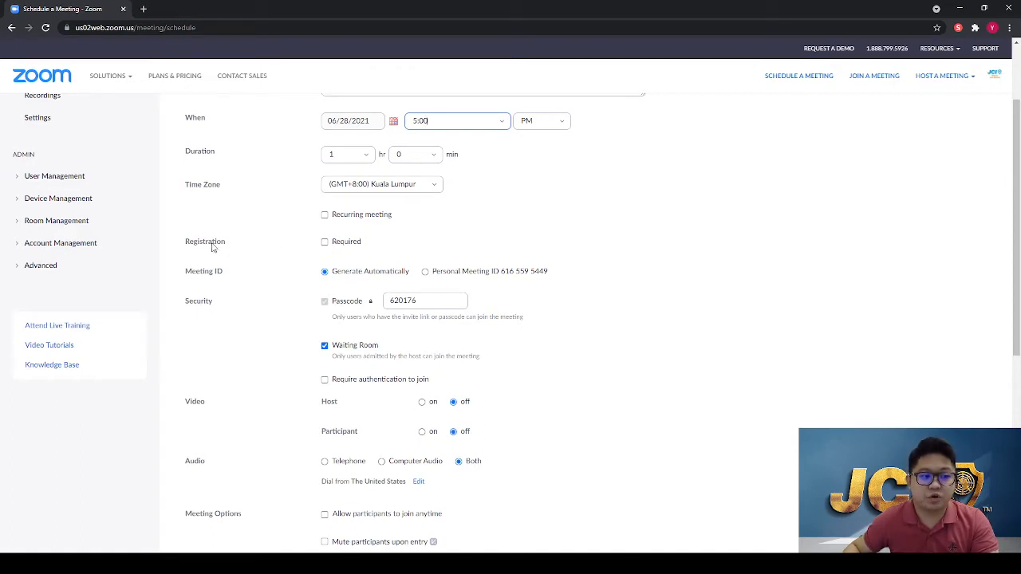
{"action": "left_click", "coordinate": [326, 246]}
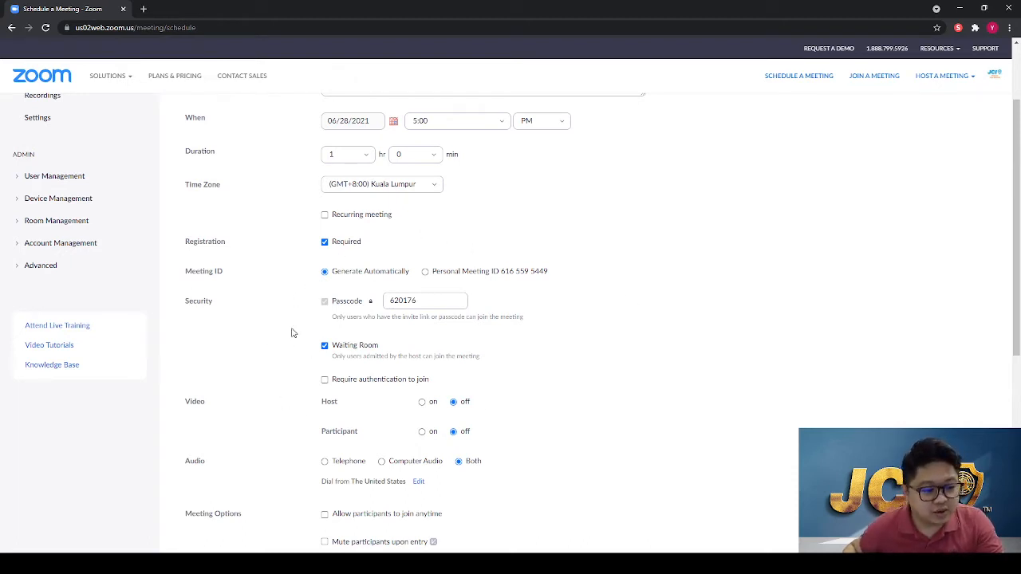
Step: Try the Computer Audio option for the meeting's audio and restore it to Both
{"action": "scroll", "coordinate": [284, 380], "scroll_direction": "down", "scroll_amount": 1}
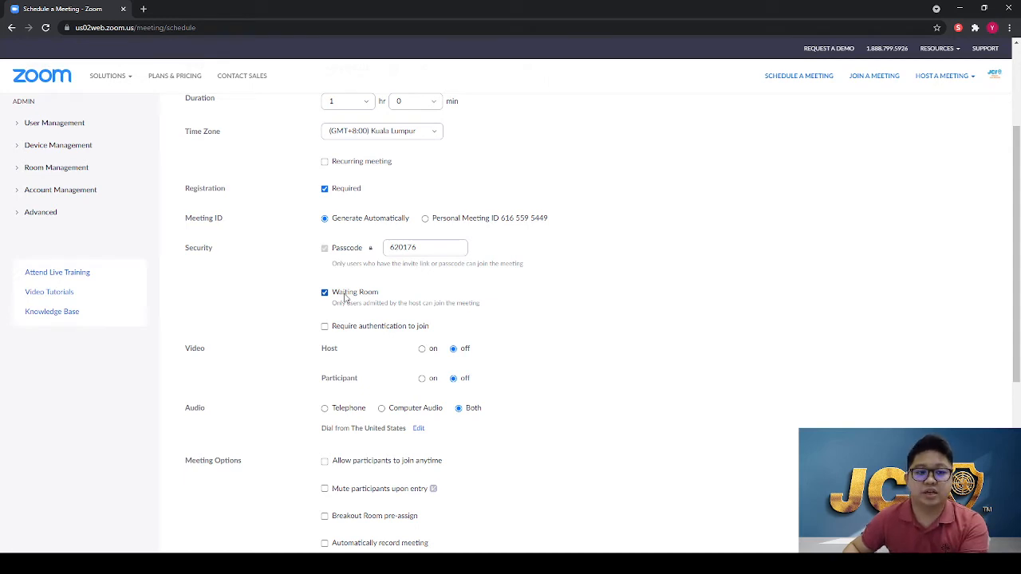
{"action": "scroll", "coordinate": [403, 367], "scroll_direction": "down", "scroll_amount": 1}
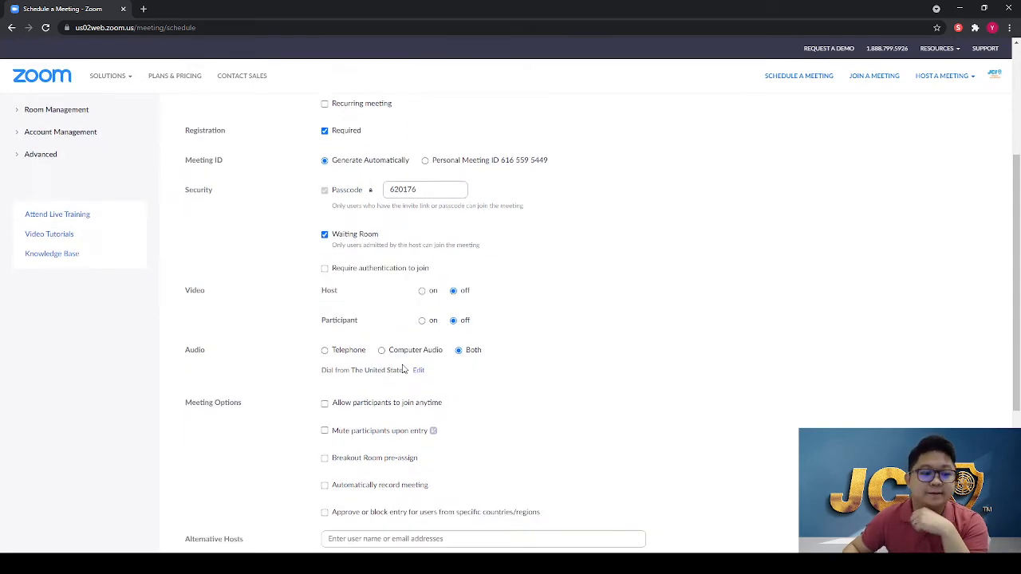
{"action": "scroll", "coordinate": [403, 369], "scroll_direction": "down", "scroll_amount": 1}
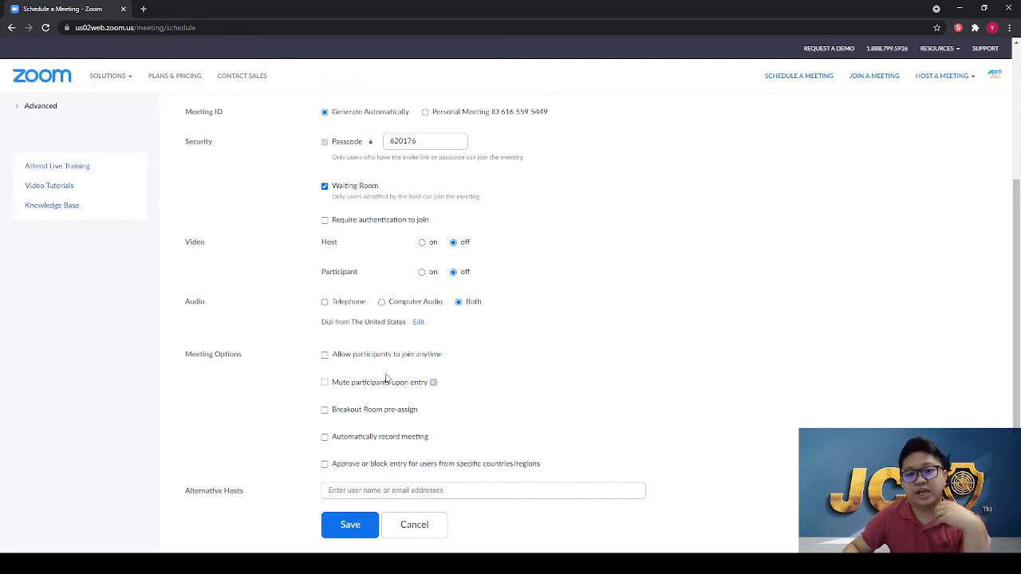
{"action": "left_click", "coordinate": [399, 308]}
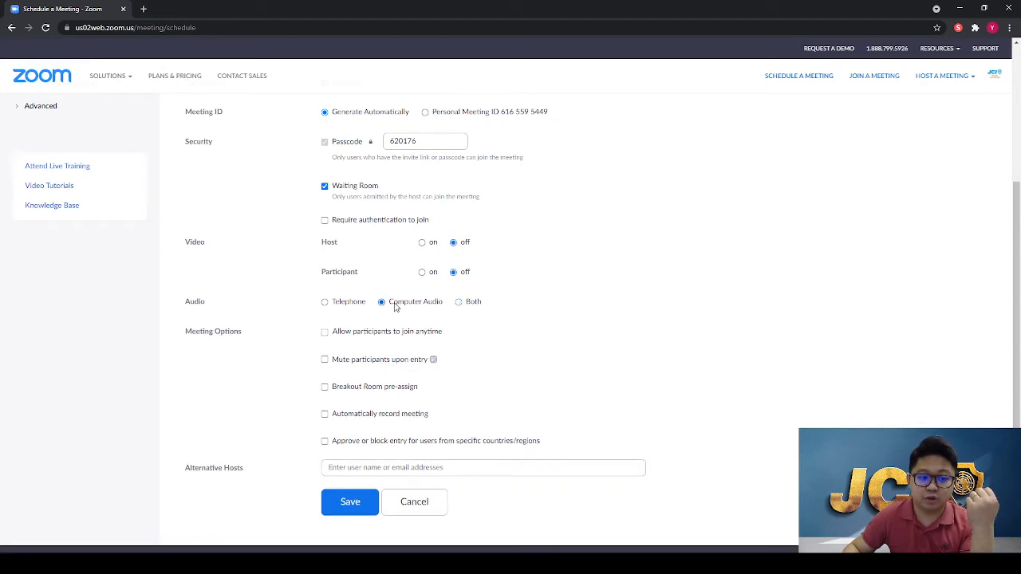
{"action": "left_click", "coordinate": [460, 304]}
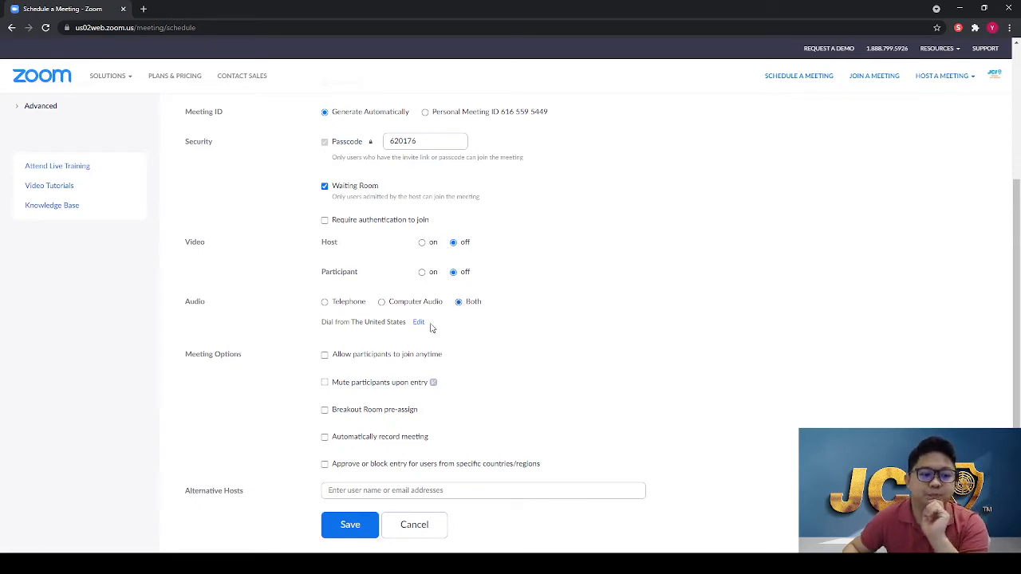
Step: Switch the options for joining anytime and muting participants upon entry on and back off
{"action": "scroll", "coordinate": [515, 335], "scroll_direction": "down", "scroll_amount": 1}
{"action": "scroll", "coordinate": [514, 335], "scroll_direction": "down", "scroll_amount": 1}
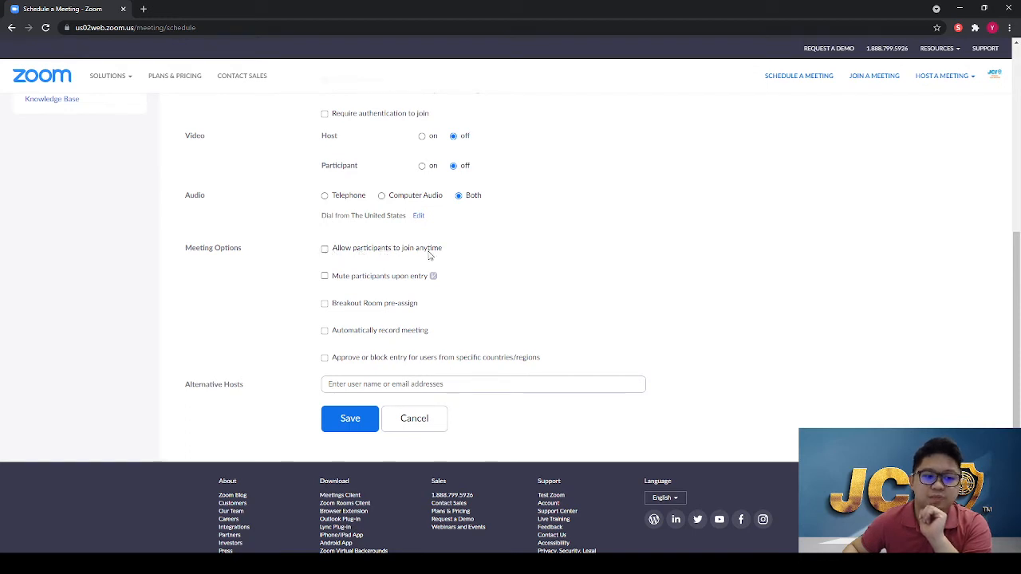
{"action": "left_click", "coordinate": [349, 250]}
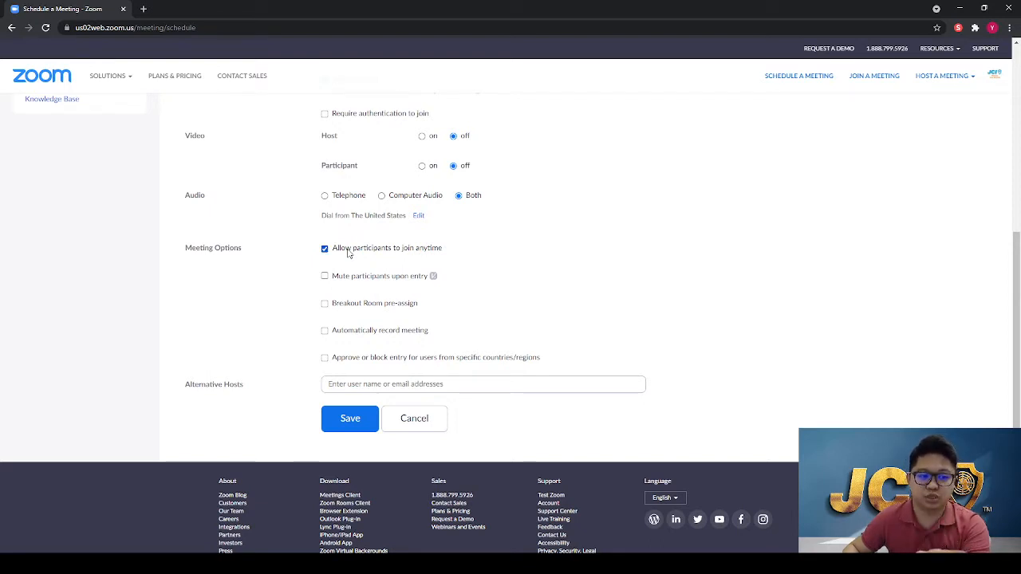
{"action": "left_click", "coordinate": [348, 251]}
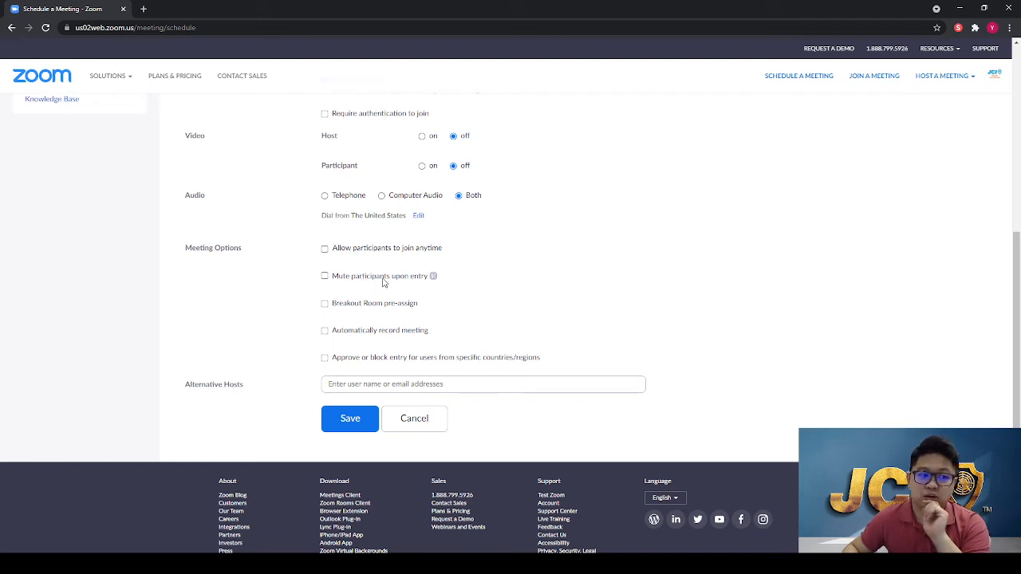
{"action": "left_click", "coordinate": [348, 280]}
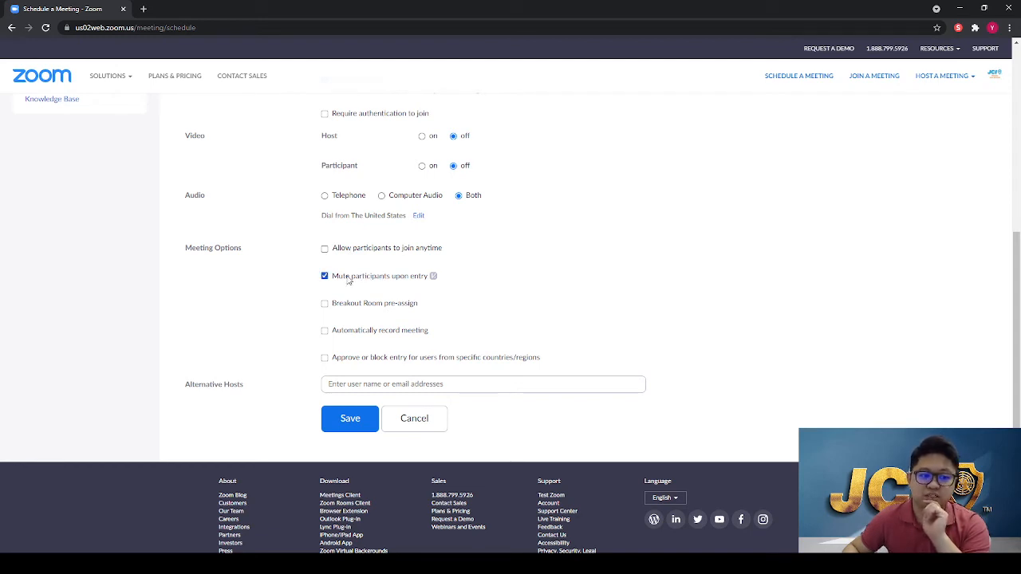
{"action": "left_click", "coordinate": [402, 279]}
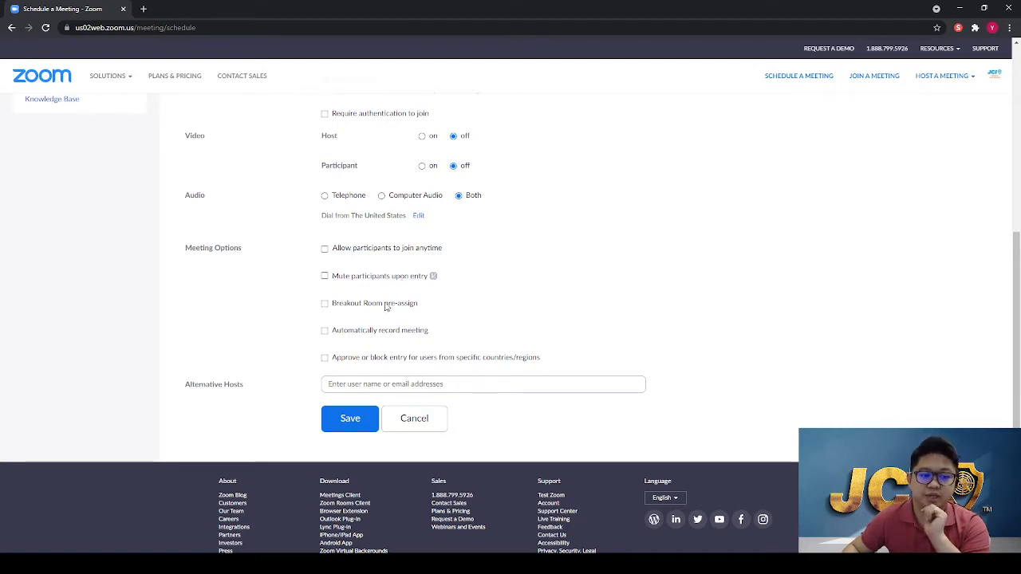
Step: Try Breakout Room pre-assign and automatic recording in the cloud, turning each option back off
{"action": "left_click", "coordinate": [386, 306]}
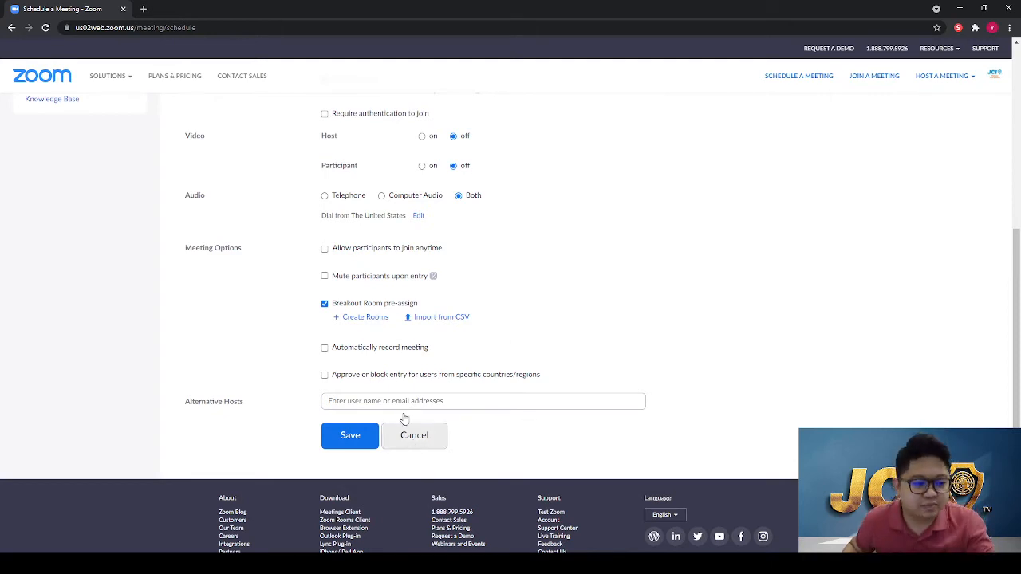
{"action": "left_click", "coordinate": [382, 303]}
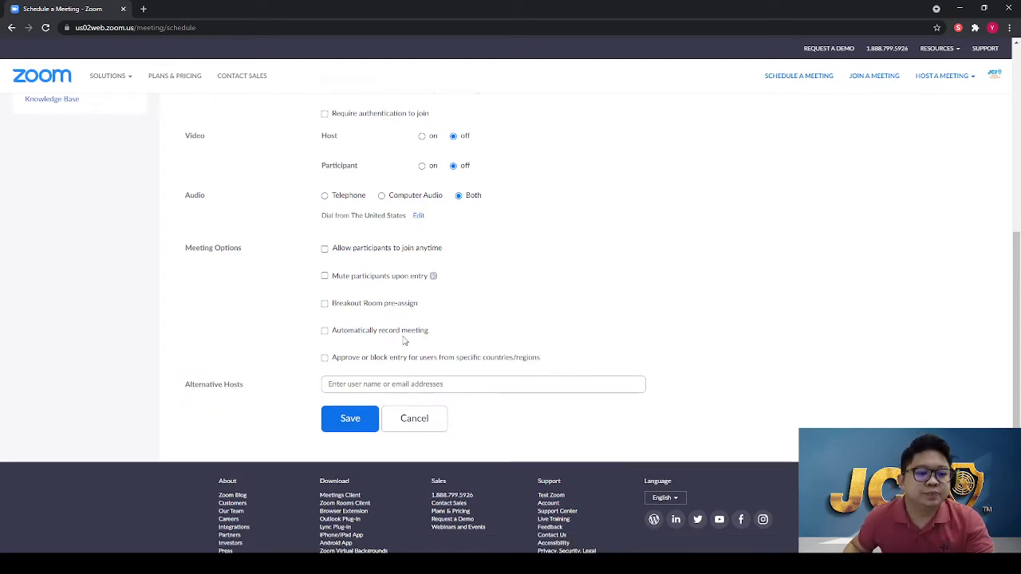
{"action": "left_click", "coordinate": [407, 332]}
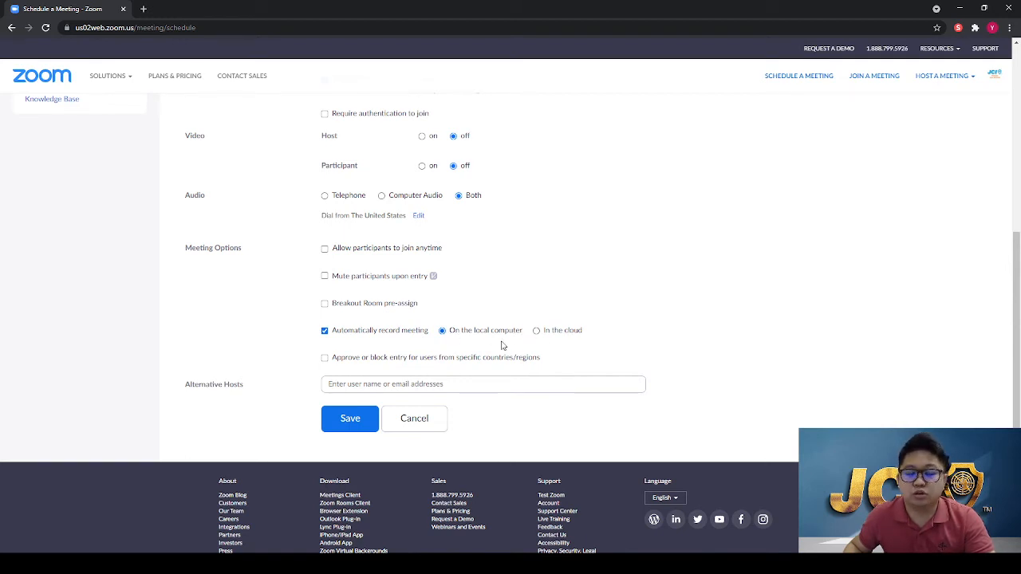
{"action": "left_click", "coordinate": [557, 336]}
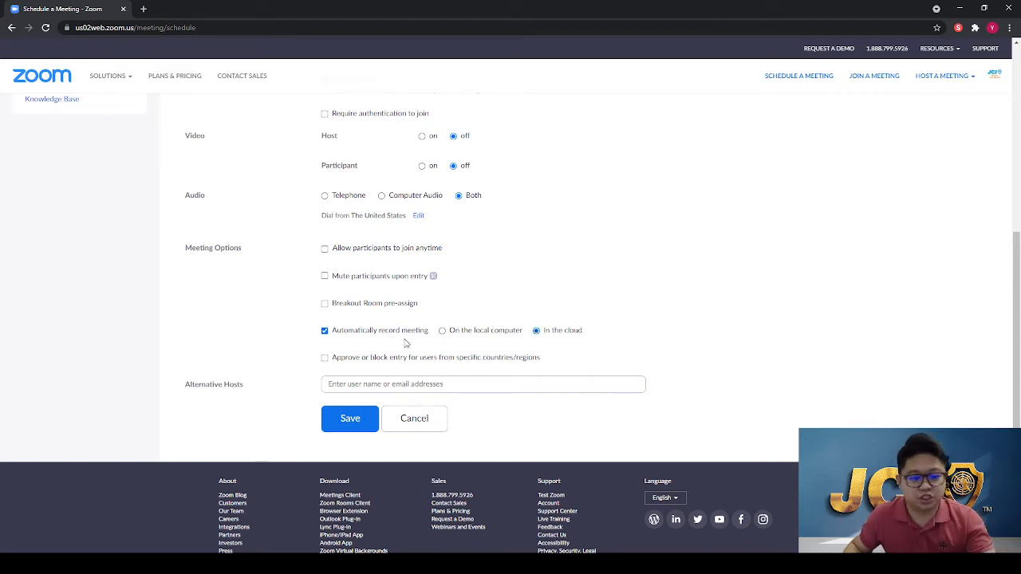
{"action": "left_click", "coordinate": [342, 330]}
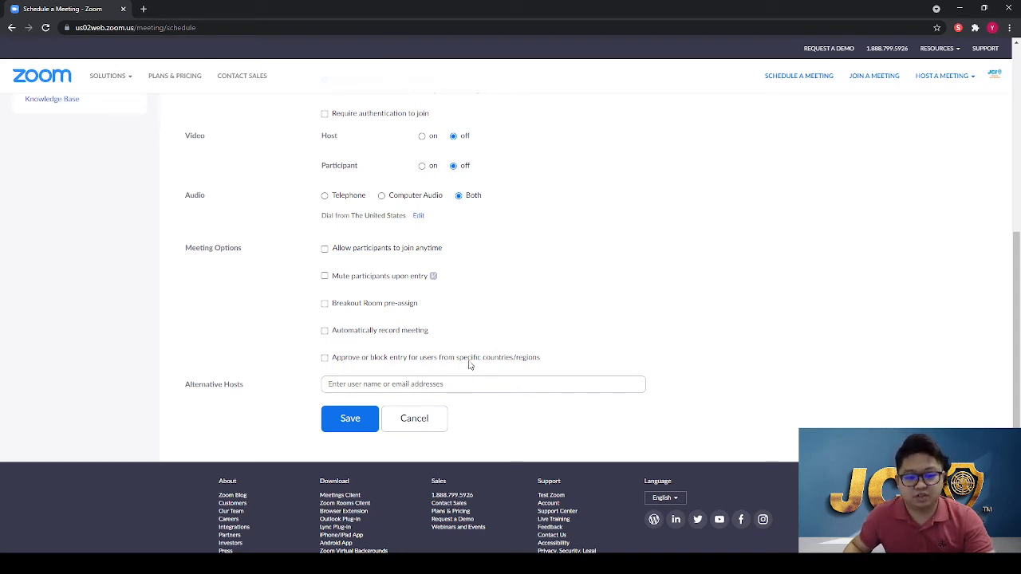
Step: Try to block users from Canada in the country/region entry restrictions, and cancel the restriction
{"action": "left_click", "coordinate": [528, 362]}
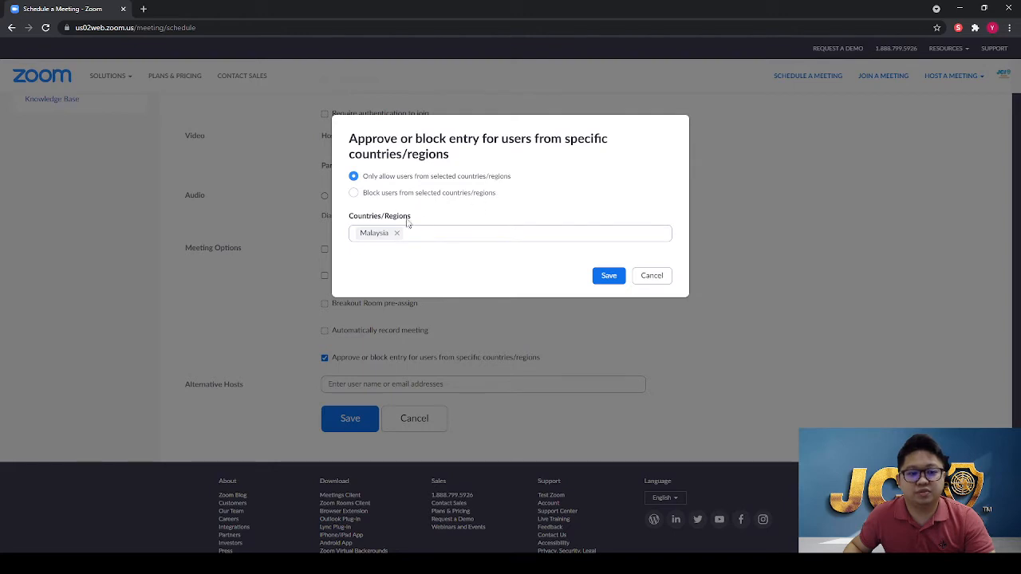
{"action": "left_click", "coordinate": [387, 239]}
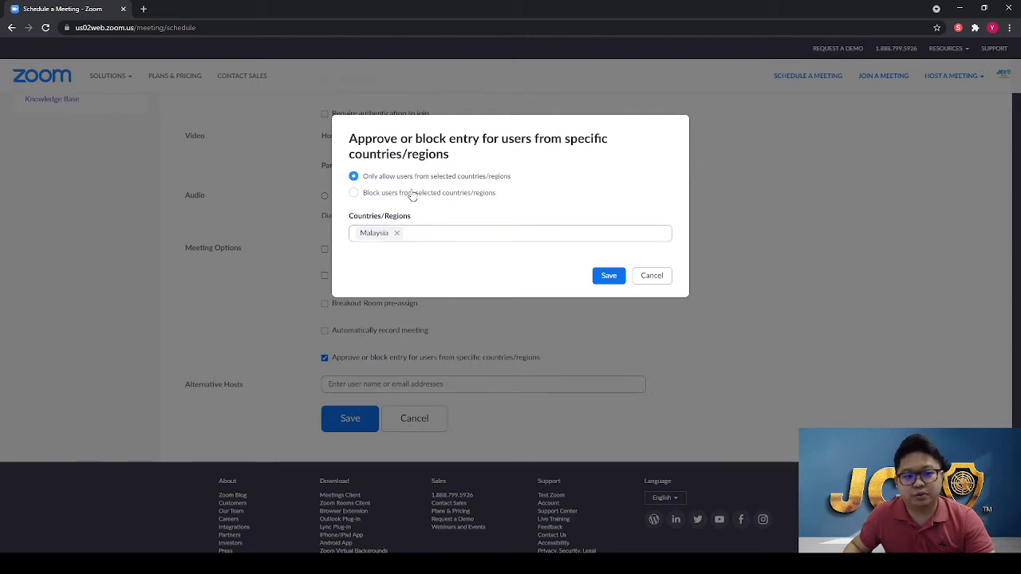
{"action": "left_click", "coordinate": [474, 193]}
{"action": "left_click", "coordinate": [360, 235]}
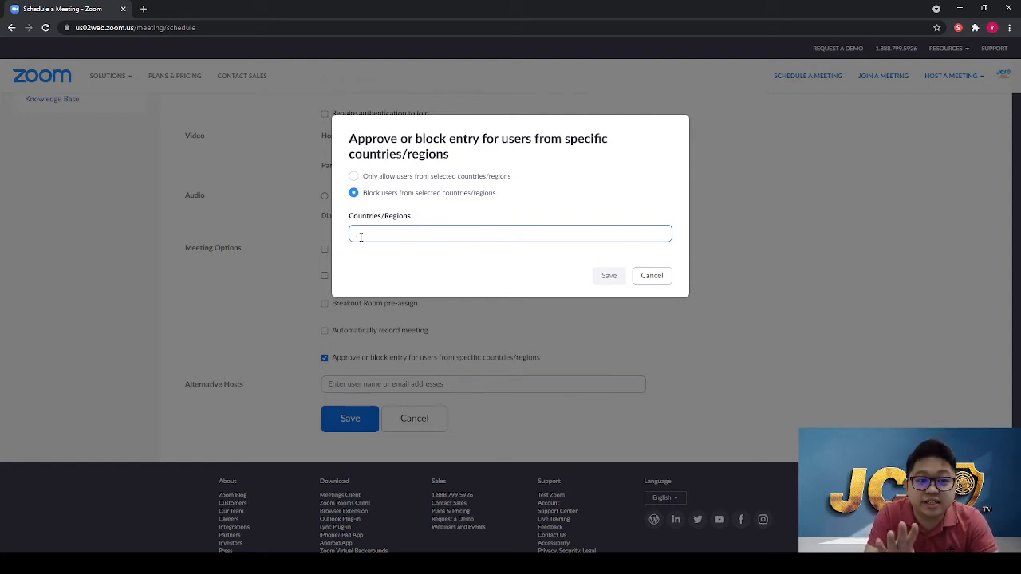
{"action": "type", "text": "canada"}
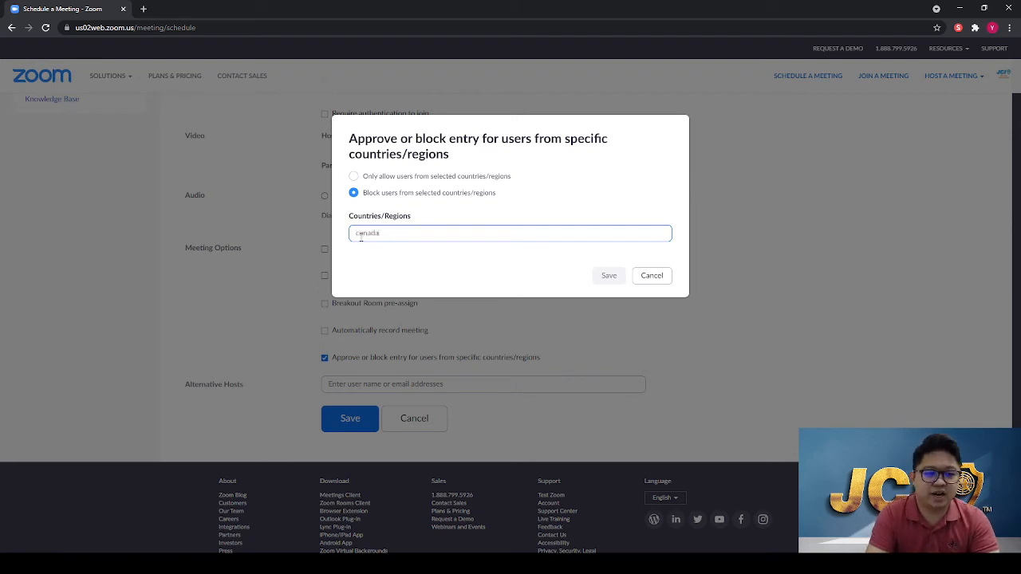
{"action": "left_click", "coordinate": [669, 276]}
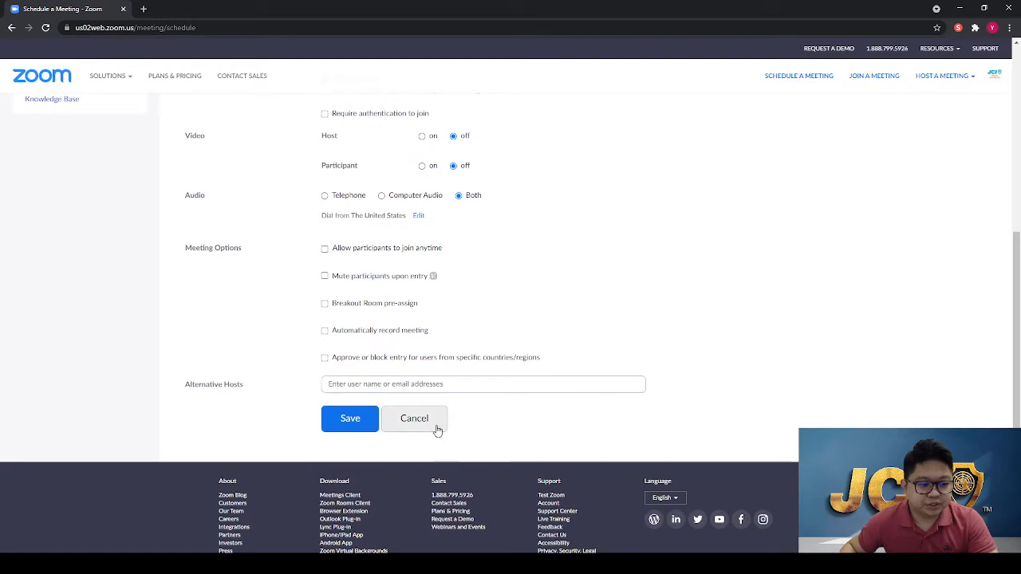
Step: Review the meeting settings and save the scheduled meeting
{"action": "scroll", "coordinate": [443, 426], "scroll_direction": "up", "scroll_amount": 3}
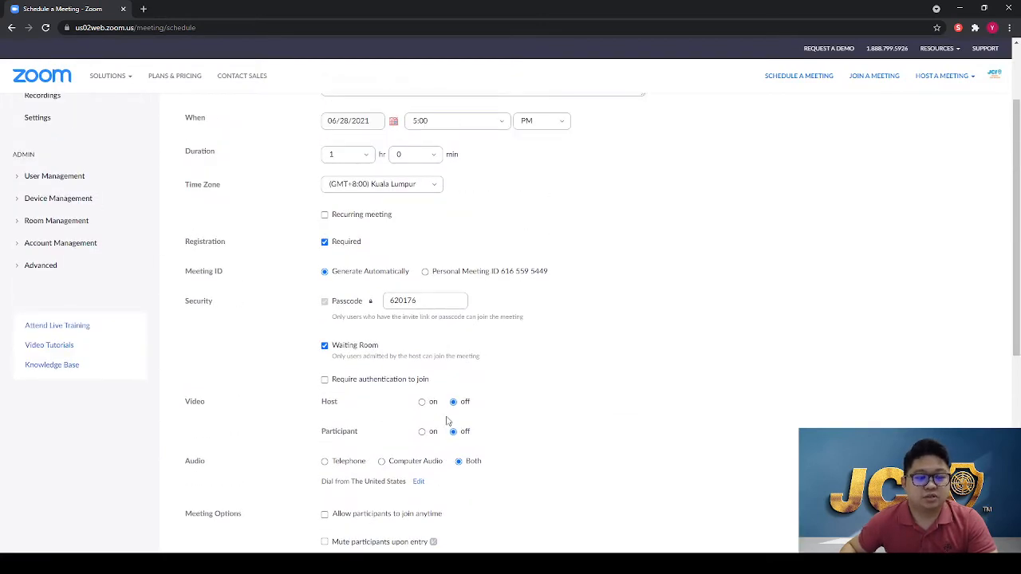
{"action": "scroll", "coordinate": [447, 421], "scroll_direction": "down", "scroll_amount": 3}
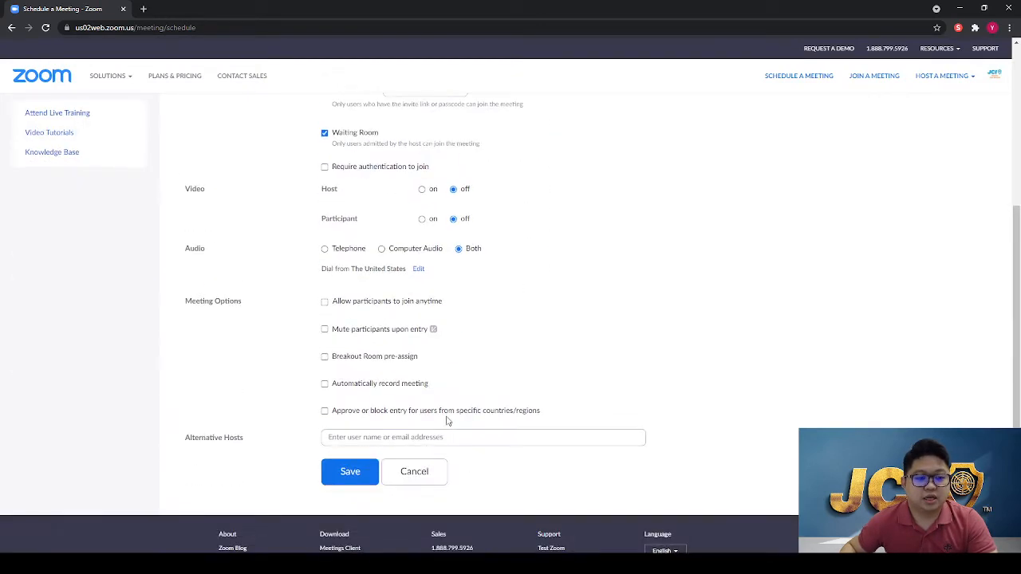
{"action": "left_click", "coordinate": [371, 485]}
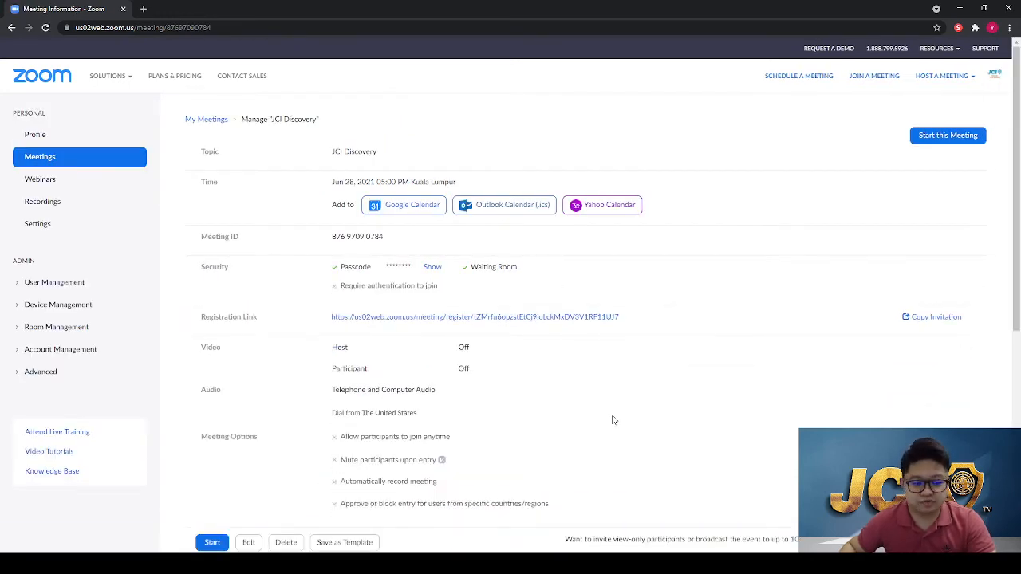
Step: Set the meeting's registration approval to Manually Approve and review the standard registration fields
{"action": "scroll", "coordinate": [613, 420], "scroll_direction": "down", "scroll_amount": 5}
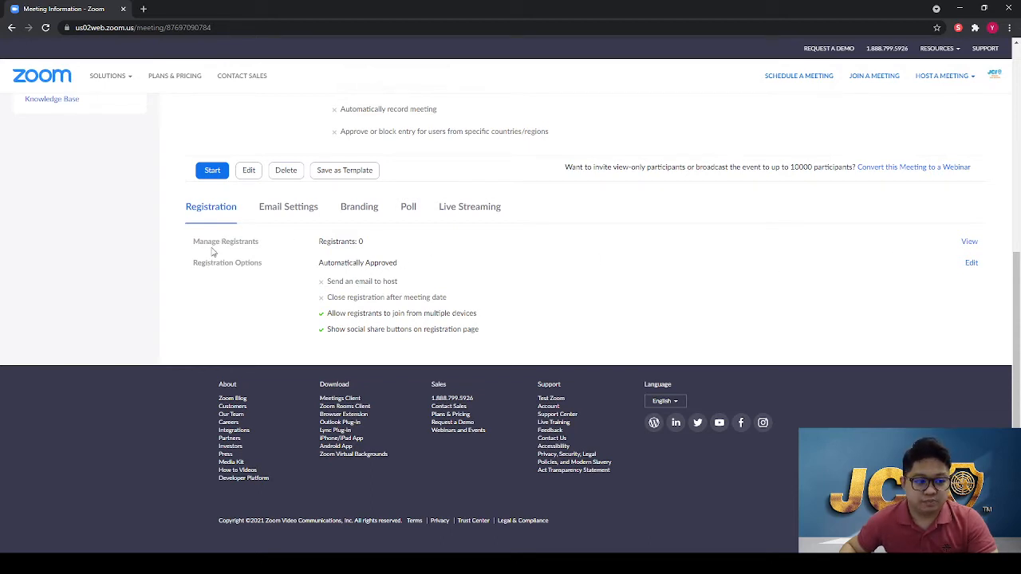
{"action": "left_click", "coordinate": [971, 264]}
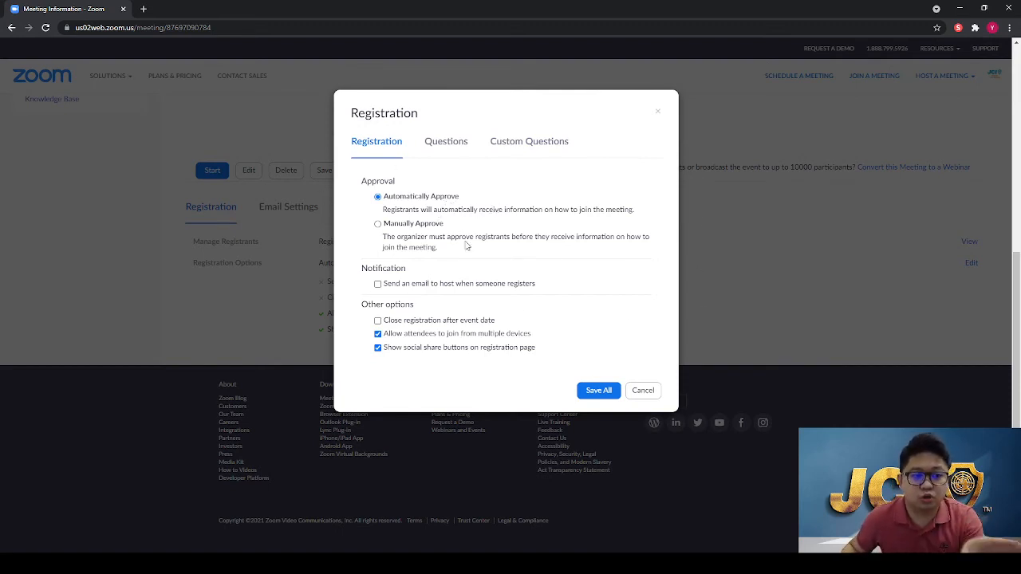
{"action": "left_click", "coordinate": [406, 225]}
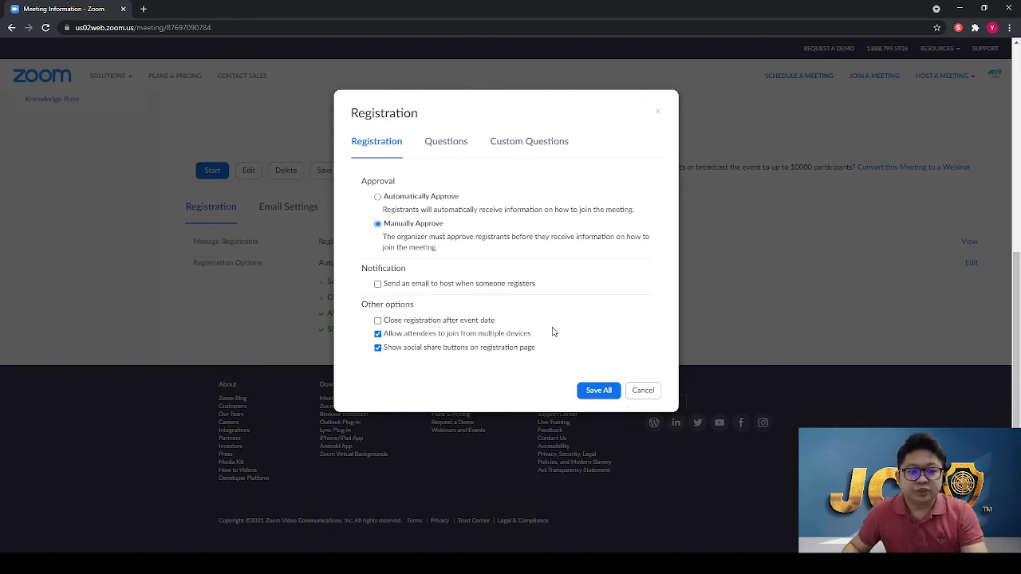
{"action": "left_click", "coordinate": [459, 286]}
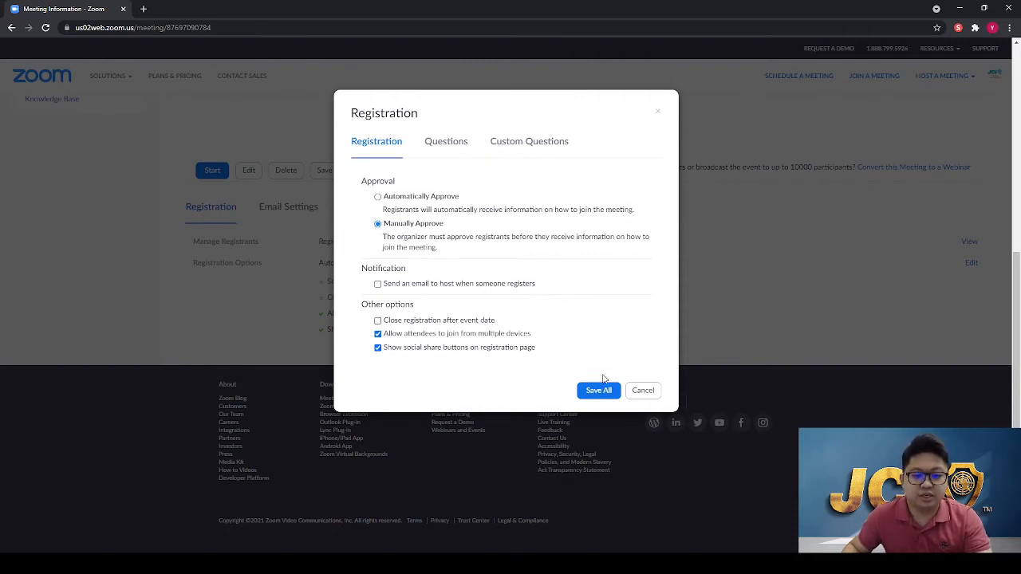
{"action": "left_click", "coordinate": [452, 143]}
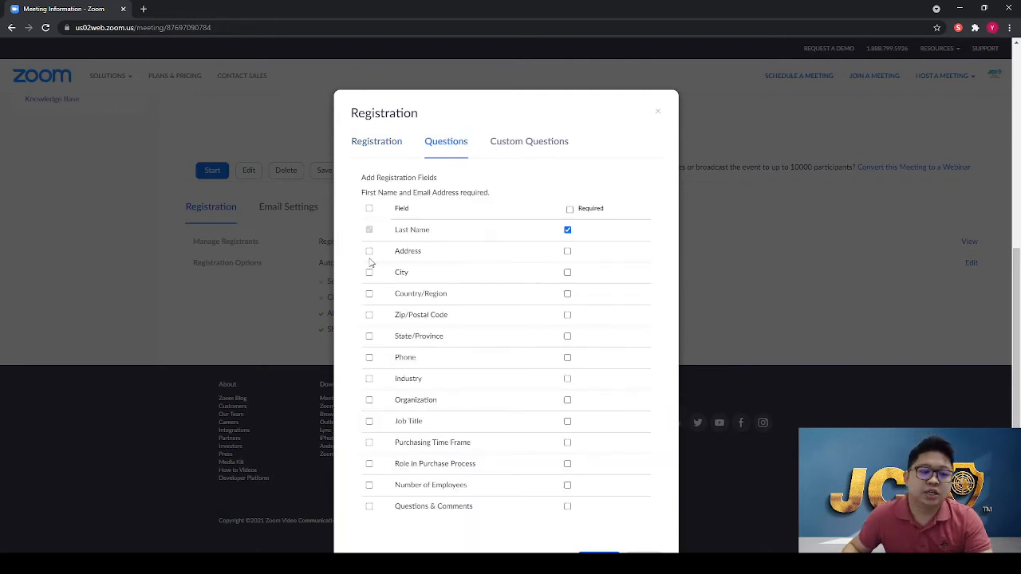
{"action": "scroll", "coordinate": [369, 263], "scroll_direction": "down", "scroll_amount": 1}
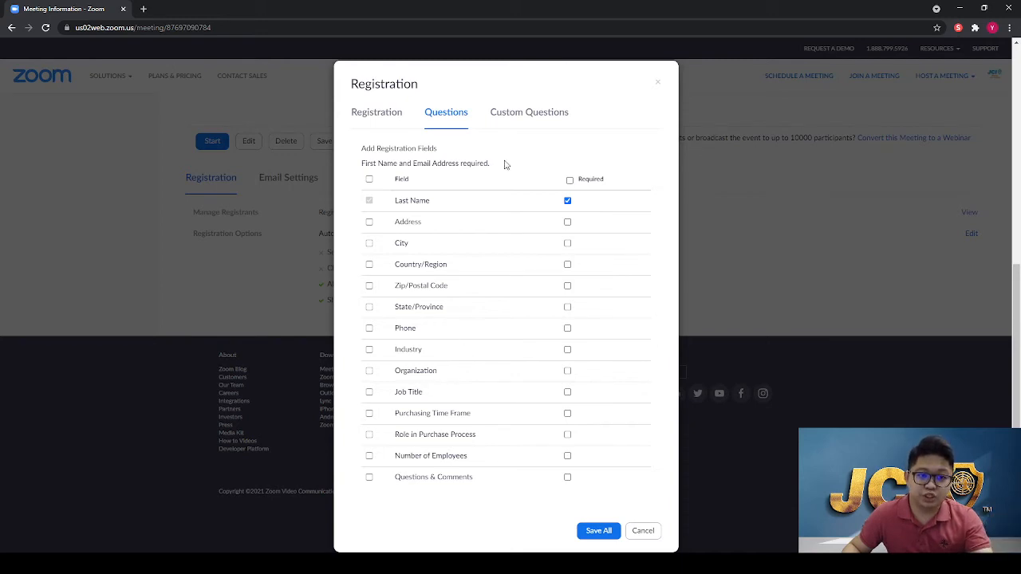
Step: Create a required short-answer custom registration question reading "Your Local Organization"
{"action": "left_click", "coordinate": [531, 117]}
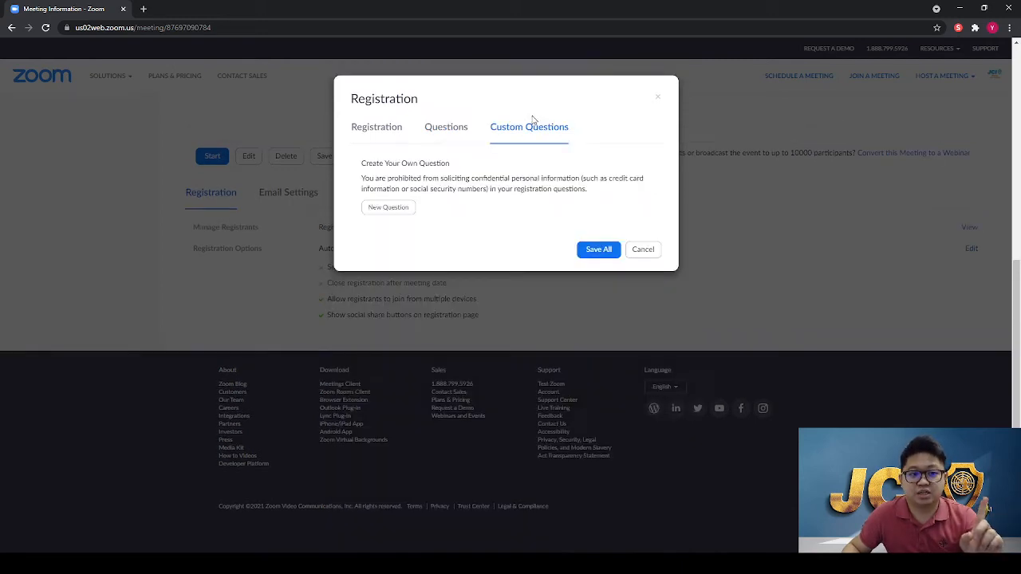
{"action": "left_click", "coordinate": [401, 207]}
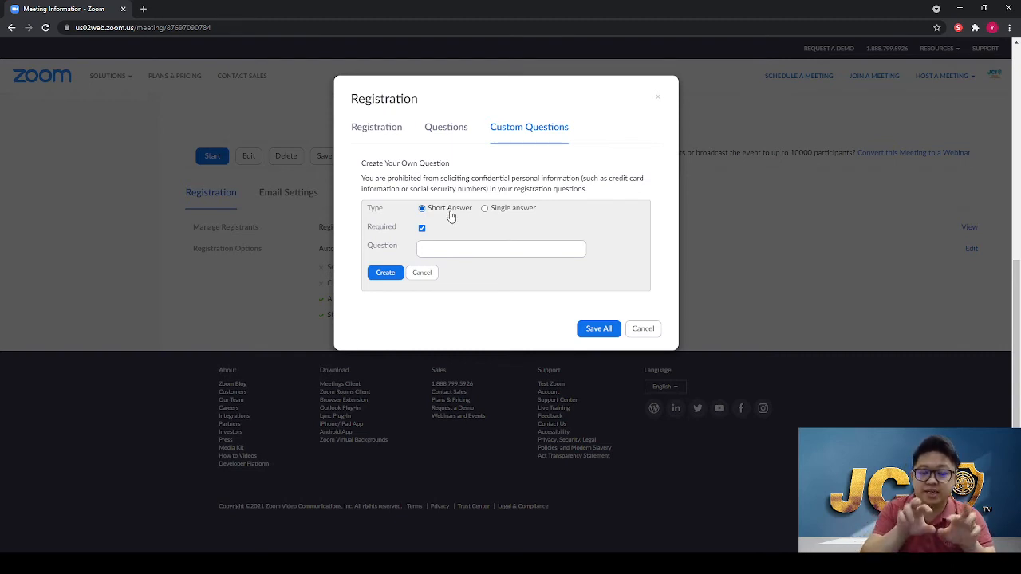
{"action": "left_click", "coordinate": [504, 249]}
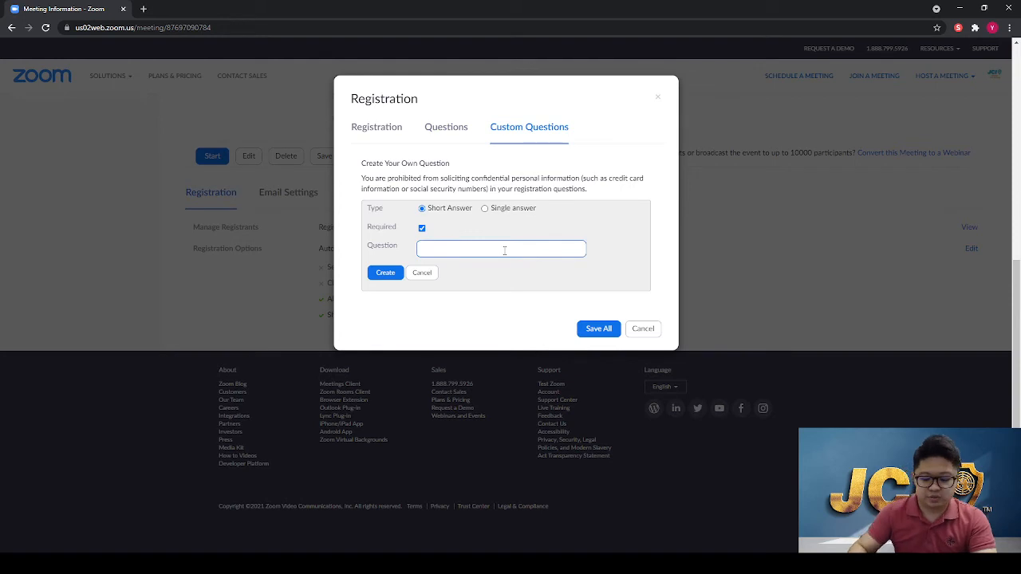
{"action": "type", "text": "Your Lo"}
{"action": "key", "text": "BackSpace"}
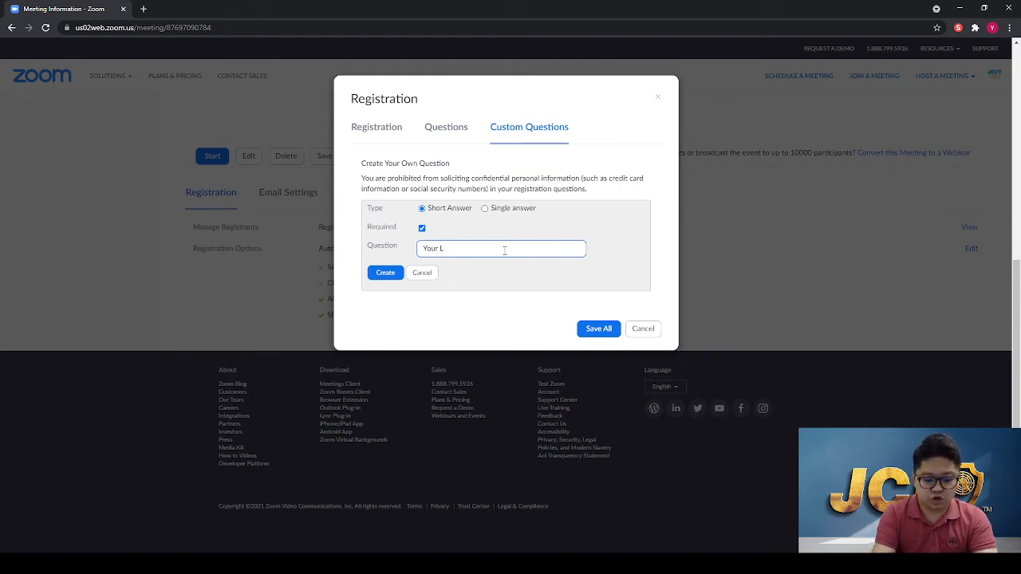
{"action": "type", "text": "ocal Of"}
{"action": "type", "text": "ganiz"}
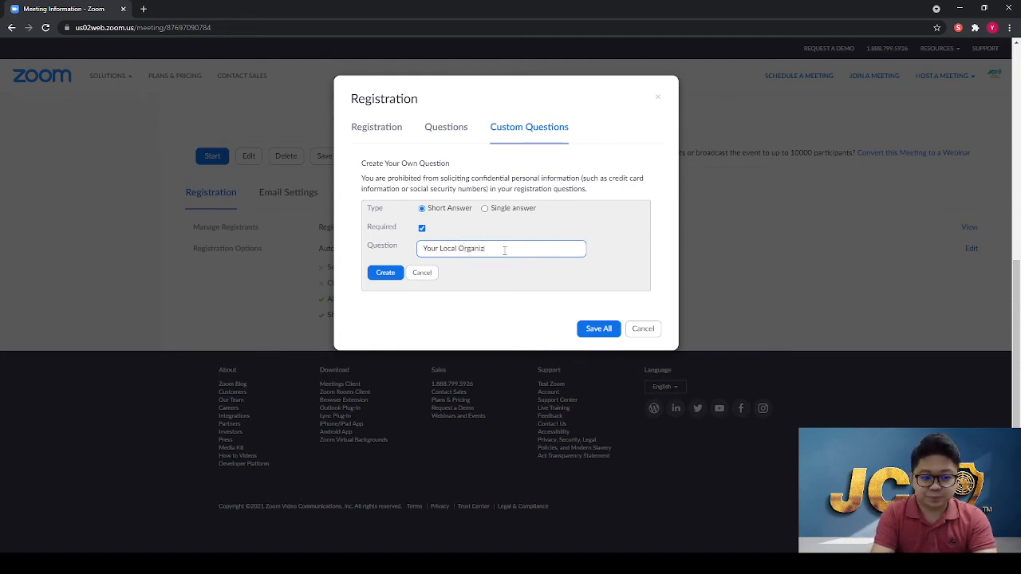
{"action": "type", "text": "ation"}
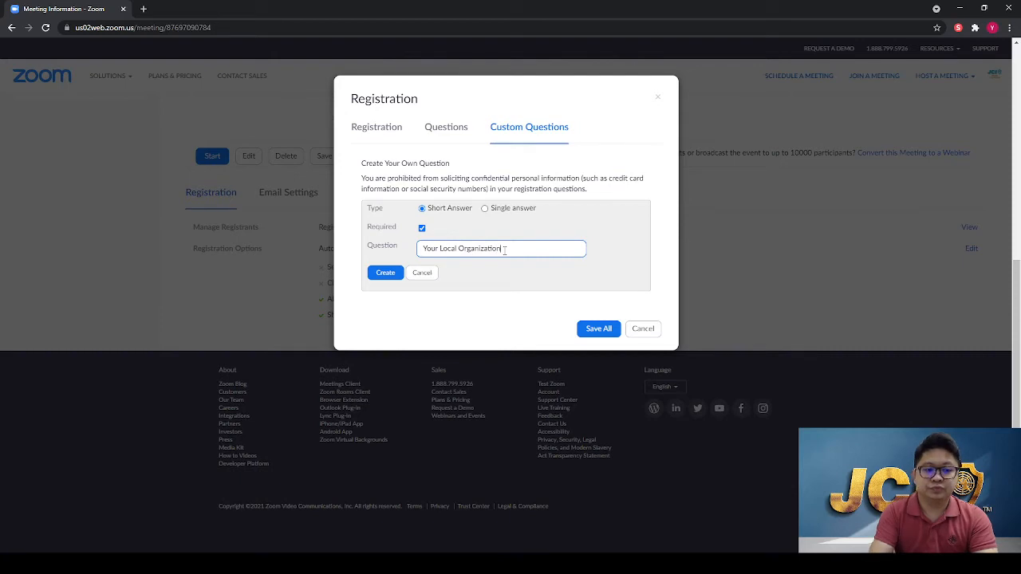
{"action": "left_click", "coordinate": [386, 272]}
Step: Add a second required short-answer custom question reading "2021 Position"
{"action": "left_click", "coordinate": [401, 271]}
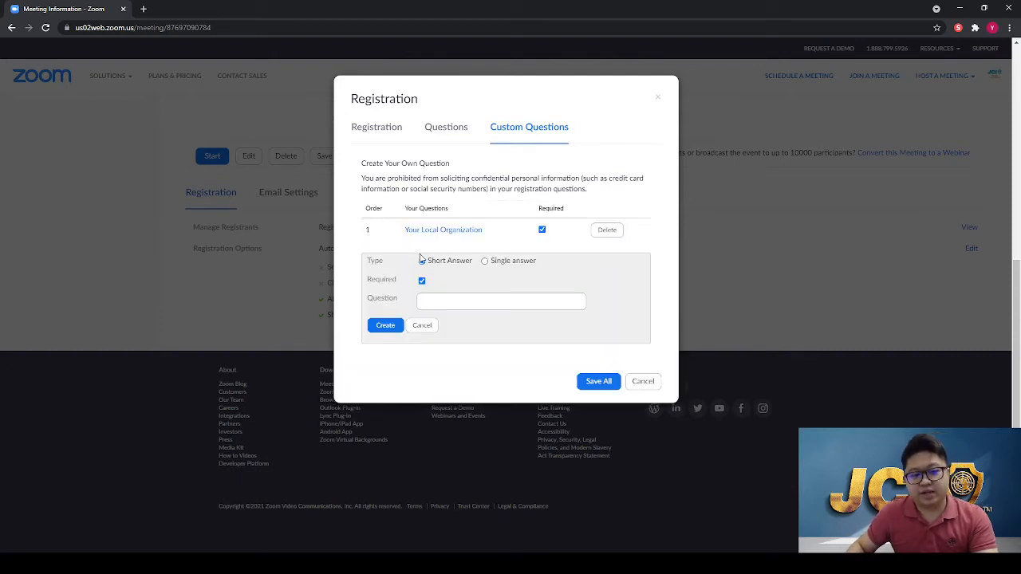
{"action": "left_click", "coordinate": [481, 304]}
{"action": "type", "text": "YOur"}
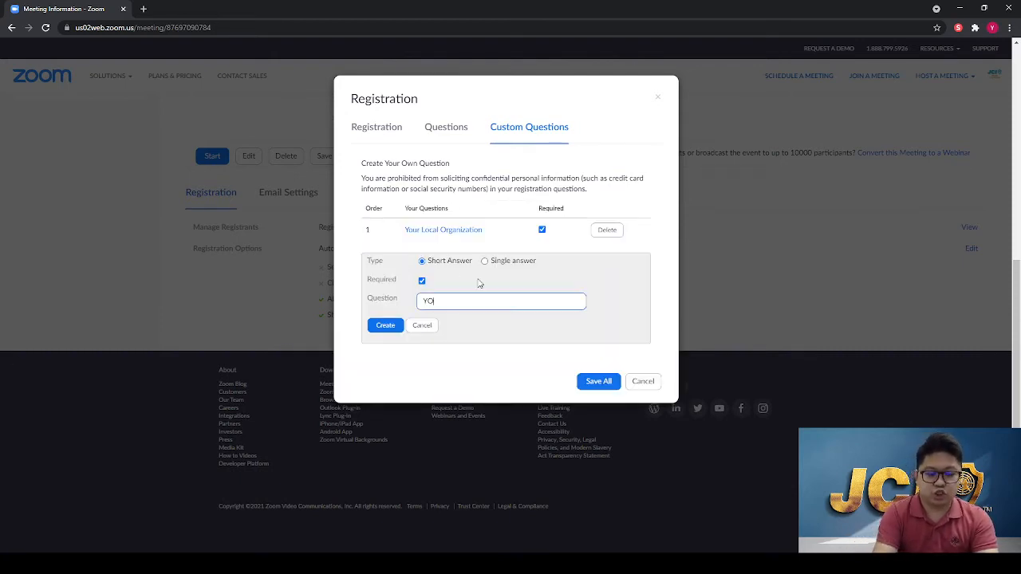
{"action": "key", "text": "BackSpace"}
{"action": "key", "text": "BackSpace"}
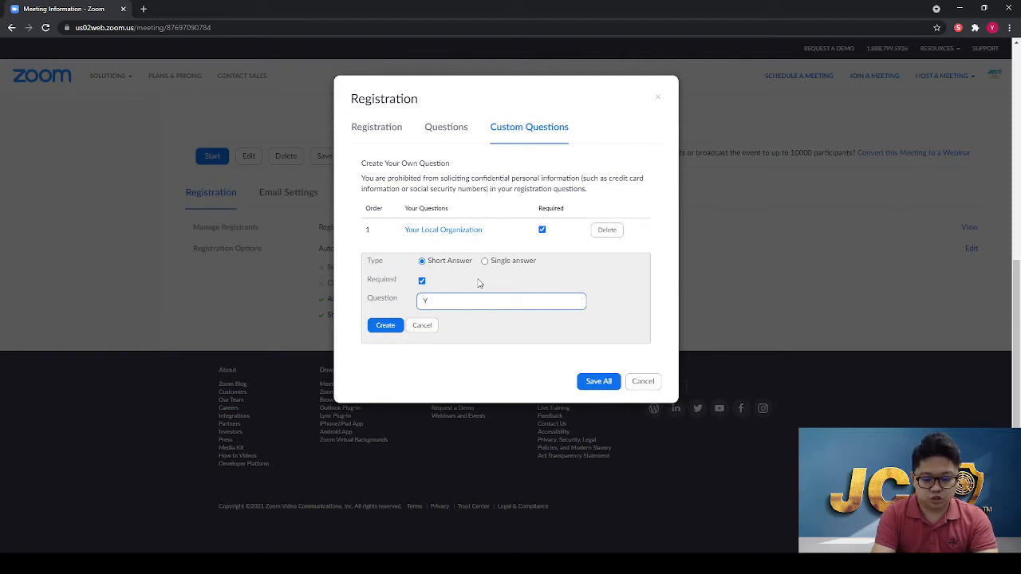
{"action": "type", "text": "2021 P"}
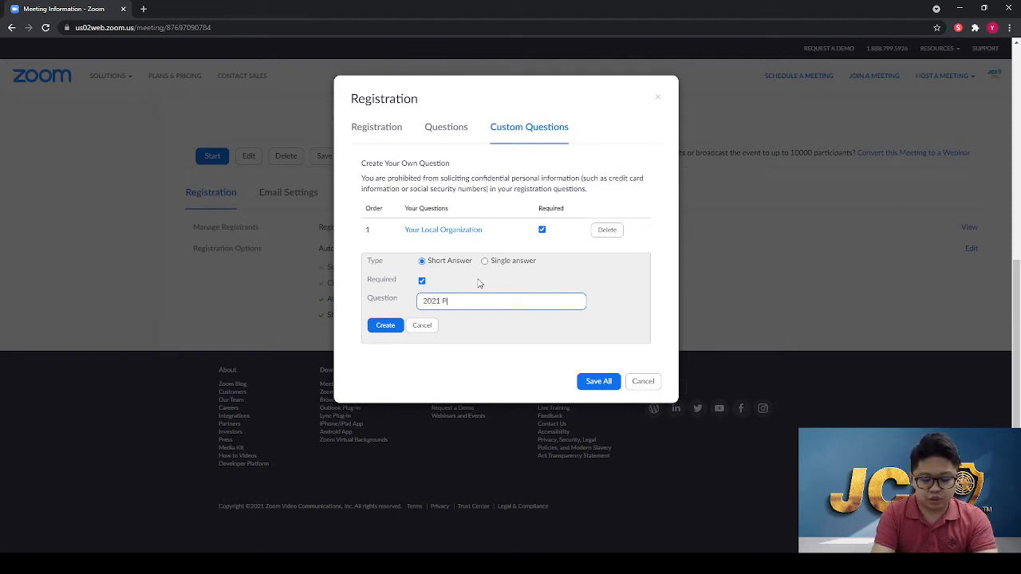
{"action": "type", "text": "osition"}
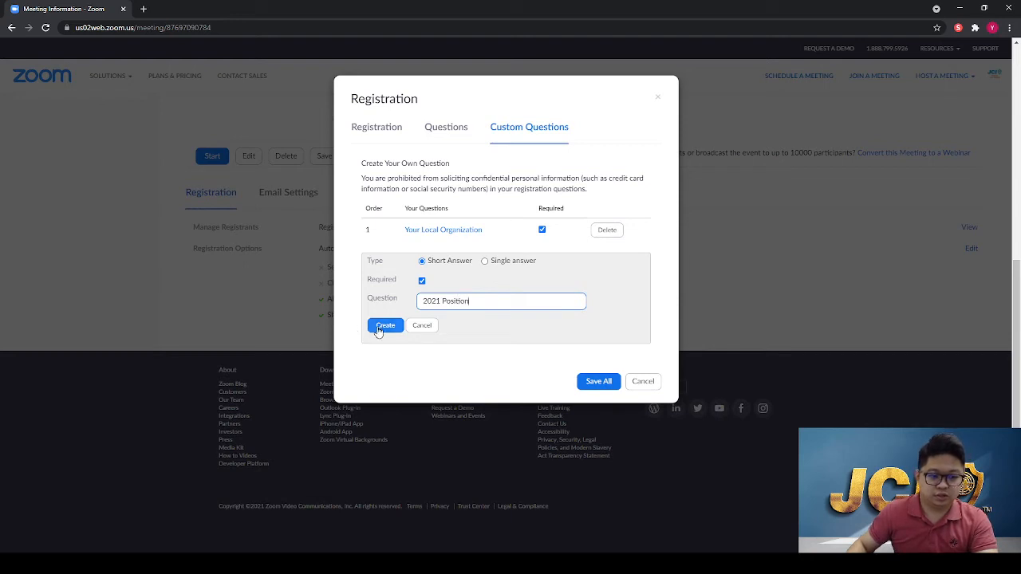
{"action": "left_click", "coordinate": [383, 326]}
Step: Start a third required custom question of the single-answer type, worded "T Shirt Size"
{"action": "left_click", "coordinate": [388, 284]}
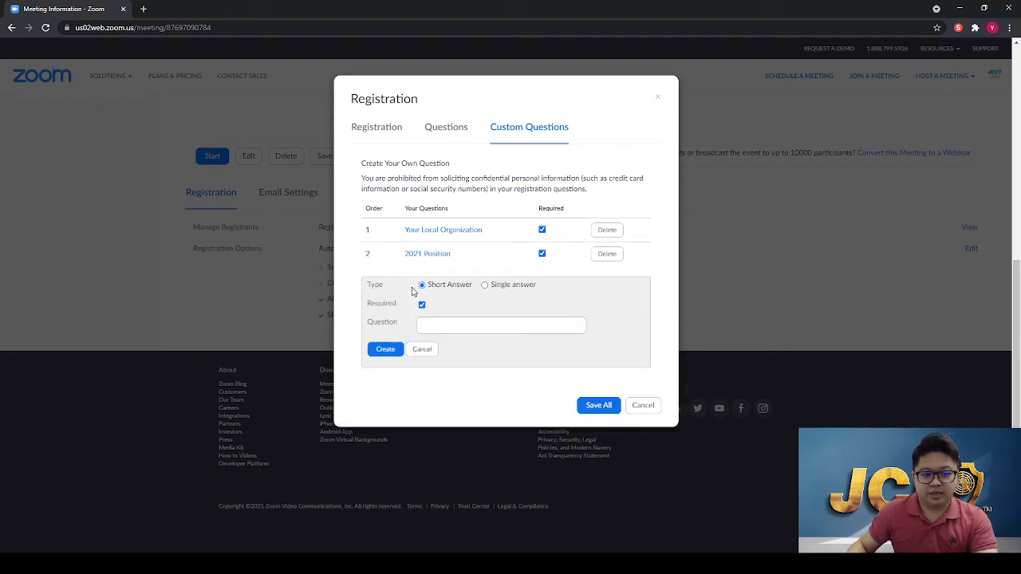
{"action": "left_click", "coordinate": [493, 289]}
{"action": "left_click", "coordinate": [496, 325]}
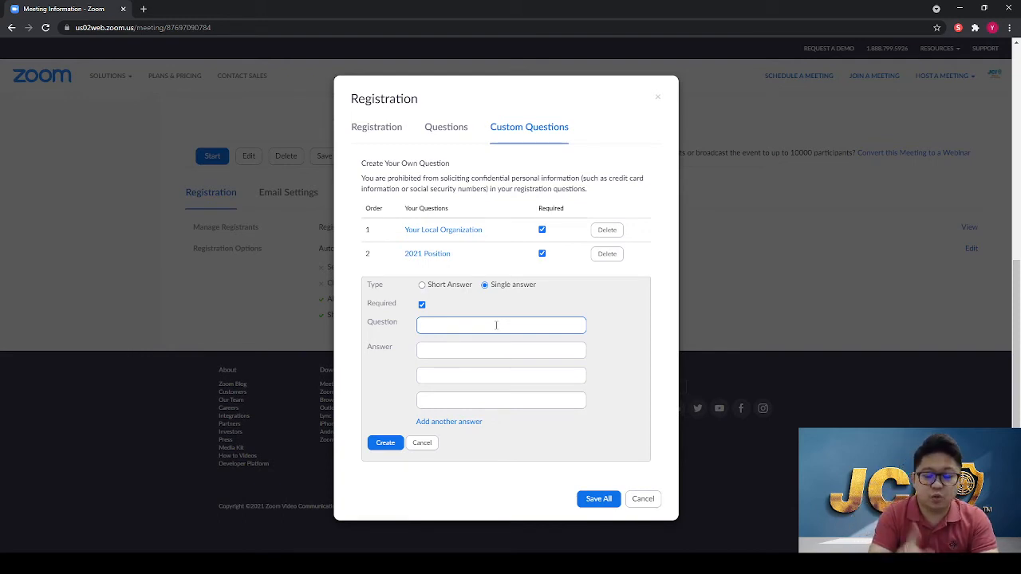
{"action": "type", "text": "YO"}
{"action": "key", "text": "BackSpace"}
{"action": "key", "text": "BackSpace"}
{"action": "key", "text": "BackSpace"}
{"action": "key", "text": "BackSpace"}
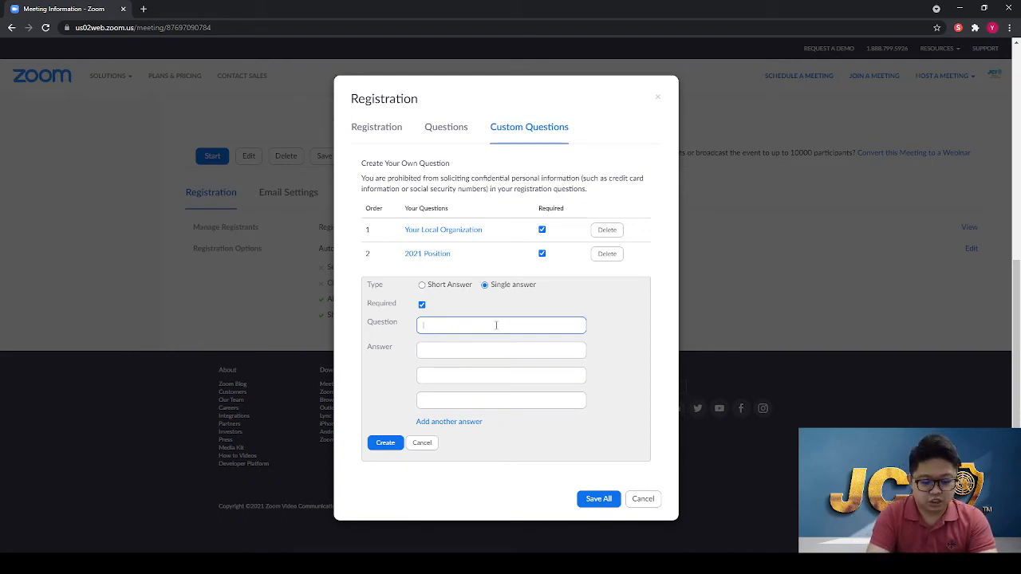
{"action": "type", "text": "T Shirt Size"}
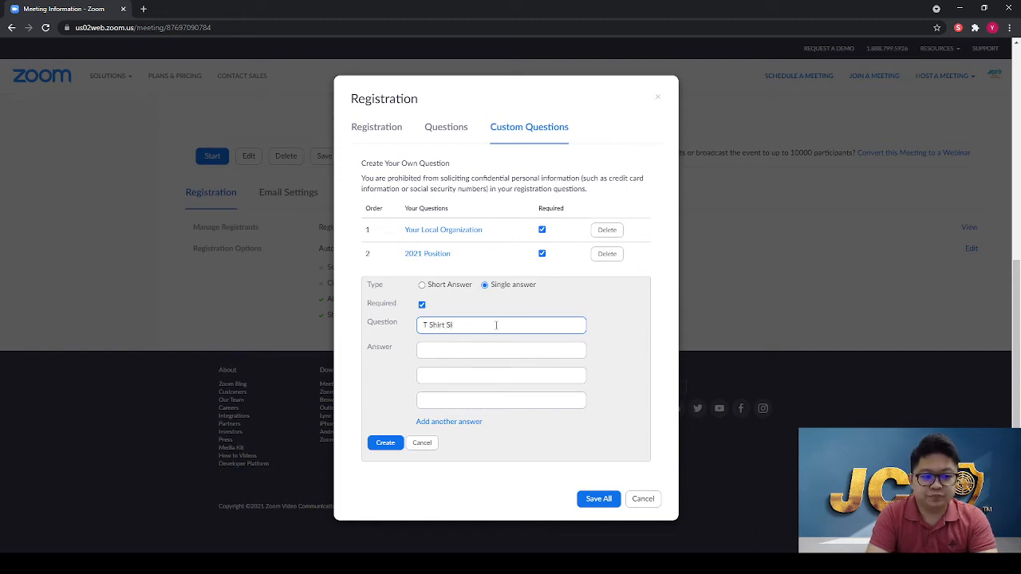
Step: Enter S, M and L as the first three answer choices of the T Shirt Size question
{"action": "key", "text": "Tab"}
{"action": "type", "text": "S"}
{"action": "key", "text": "Tab"}
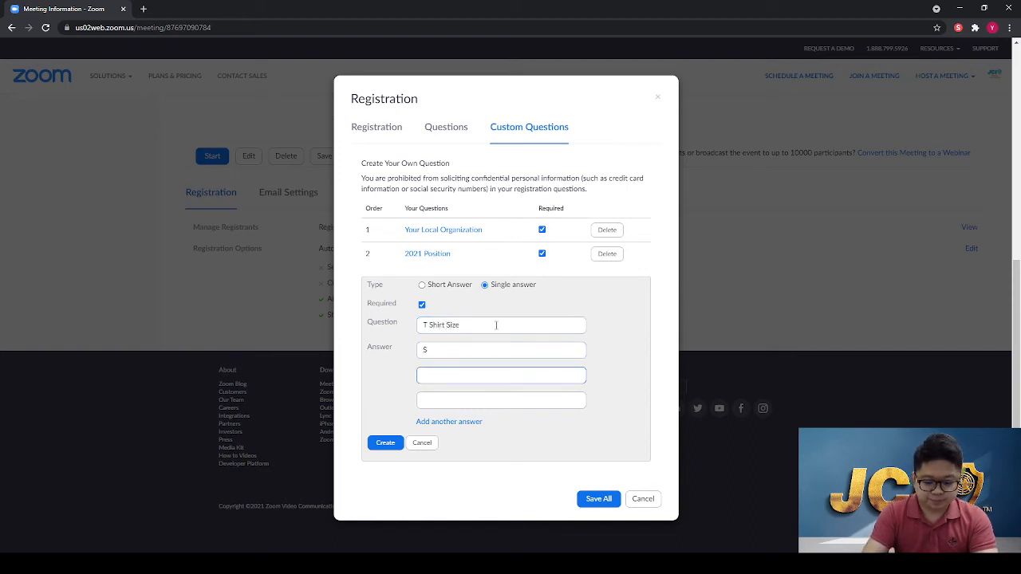
{"action": "type", "text": "M"}
{"action": "key", "text": "Tab"}
{"action": "type", "text": "L"}
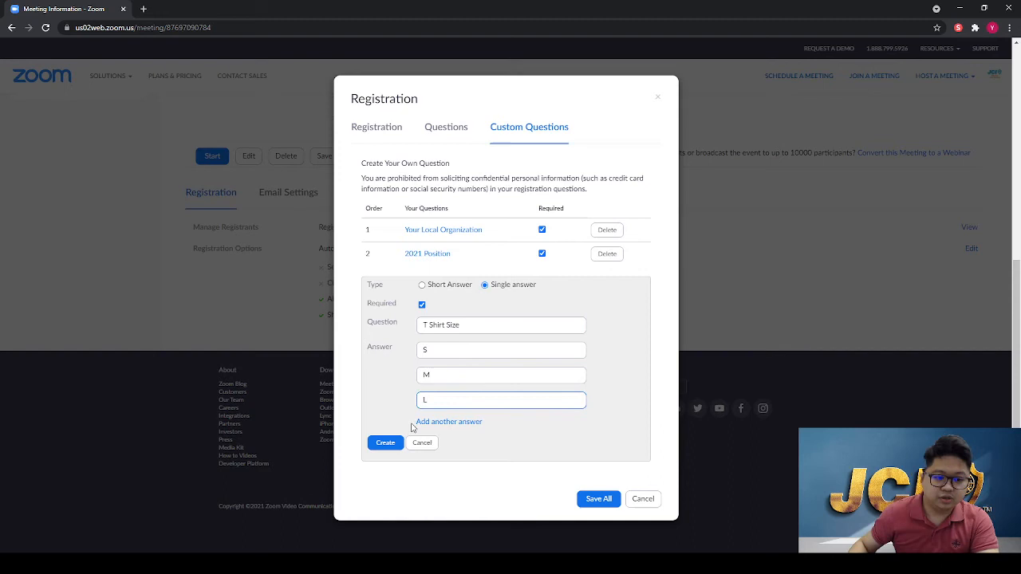
Step: Add the answer choices XL and 2XL, create the T Shirt Size question and save all registration settings
{"action": "left_click", "coordinate": [471, 422]}
{"action": "left_click", "coordinate": [479, 426]}
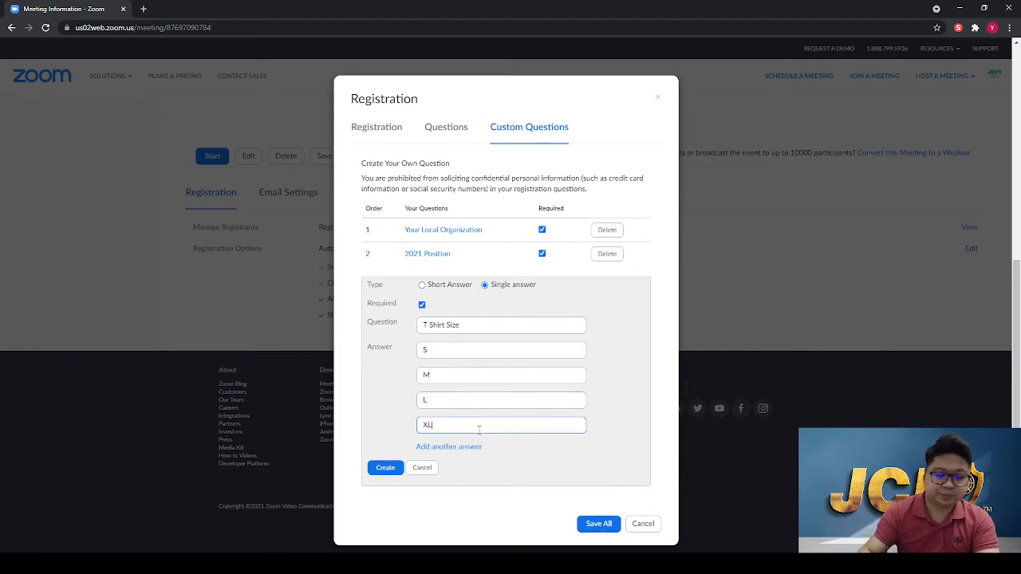
{"action": "left_click", "coordinate": [447, 447]}
{"action": "left_click", "coordinate": [452, 452]}
{"action": "type", "text": "2"}
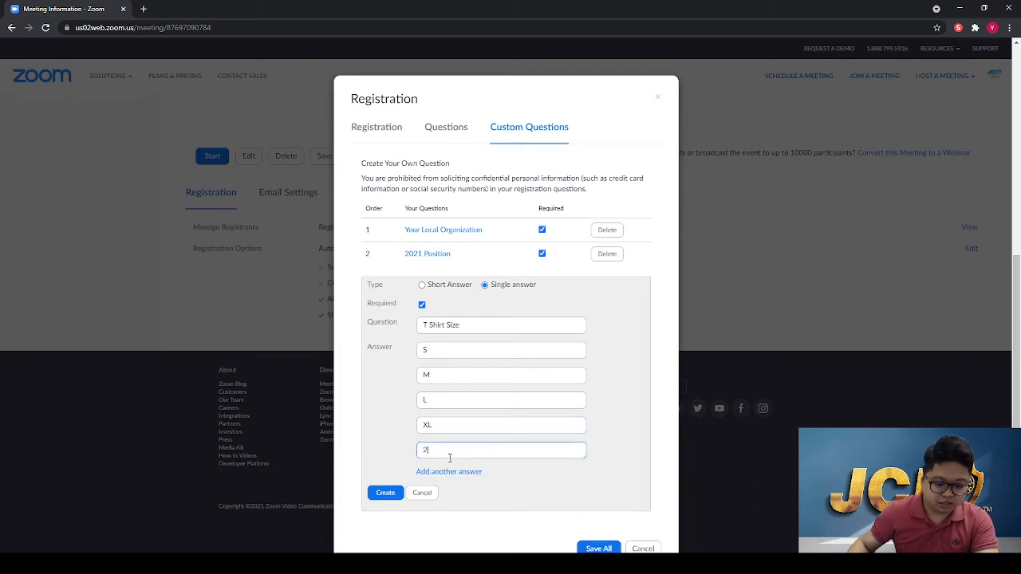
{"action": "type", "text": "XL"}
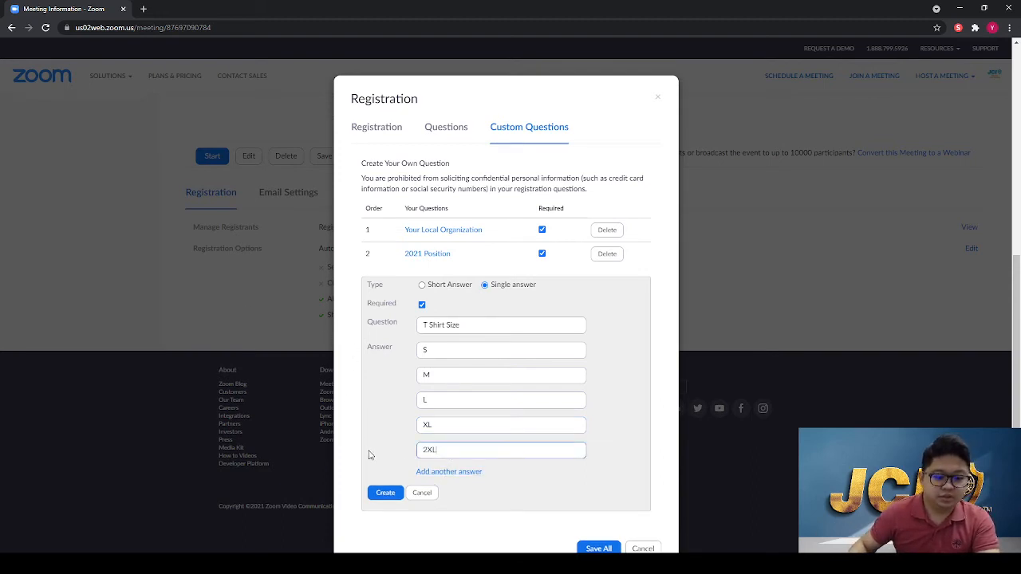
{"action": "left_click", "coordinate": [385, 493]}
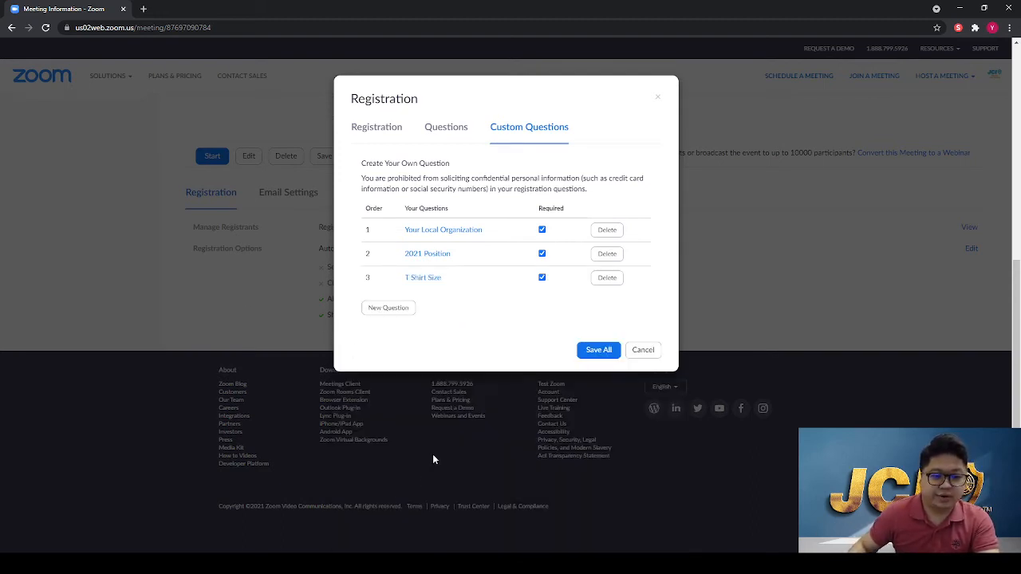
{"action": "left_click", "coordinate": [612, 348]}
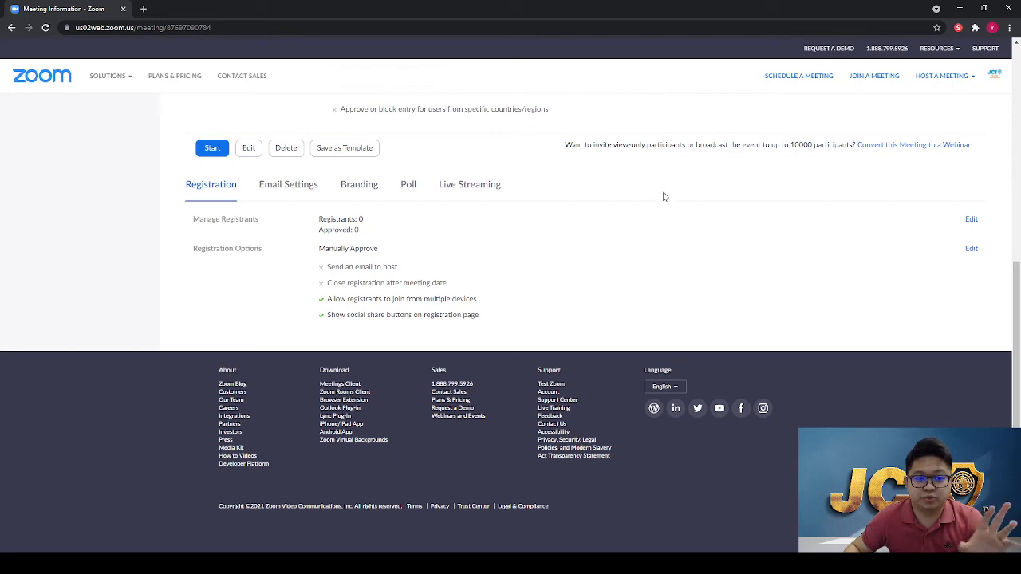
Step: Reopen the custom registration questions, switch the Your Local Organization question's required setting off and back on, and cancel the edit
{"action": "left_click", "coordinate": [972, 250]}
{"action": "left_click", "coordinate": [446, 142]}
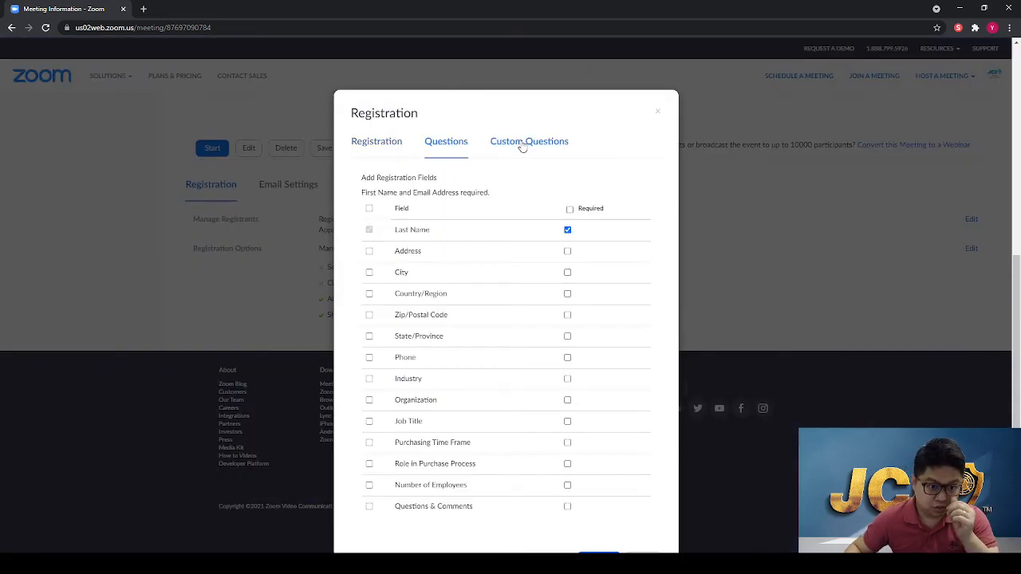
{"action": "left_click", "coordinate": [526, 142]}
{"action": "left_click", "coordinate": [541, 245]}
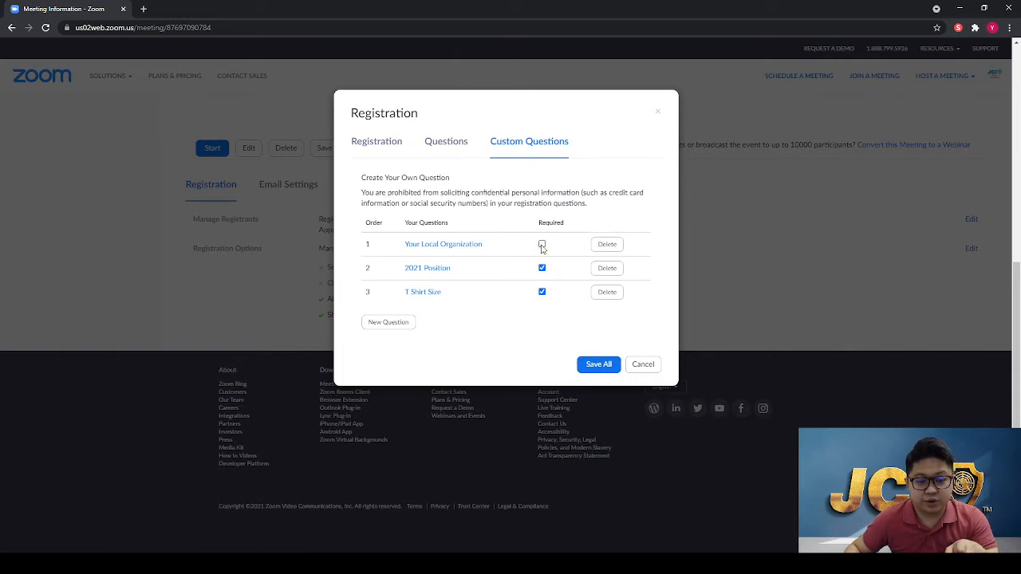
{"action": "left_click", "coordinate": [542, 245]}
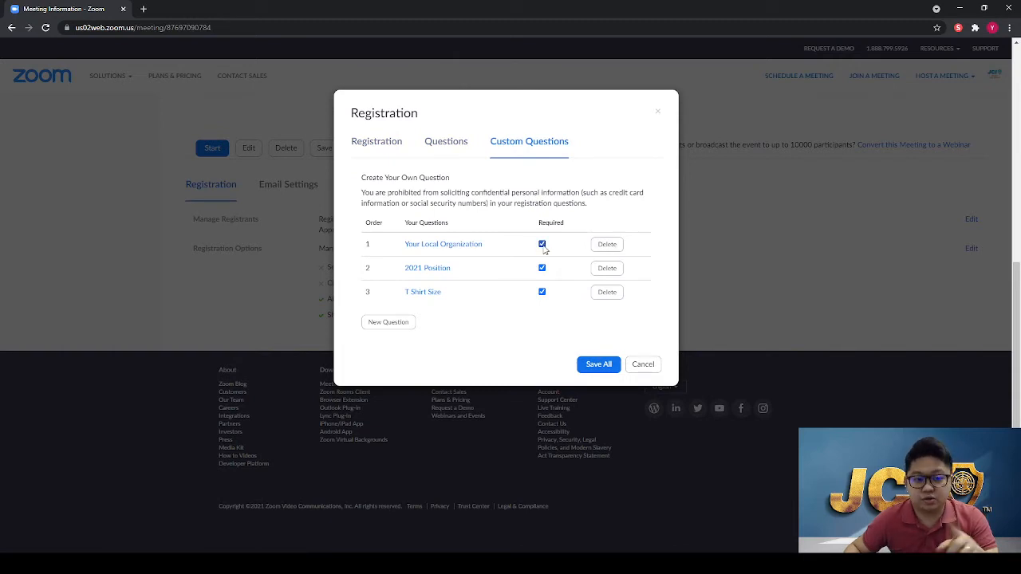
{"action": "left_click", "coordinate": [643, 364]}
Step: Edit the confirmation email to registrants and append "- JCI Seduan SiBu" to its subject
{"action": "left_click", "coordinate": [292, 185]}
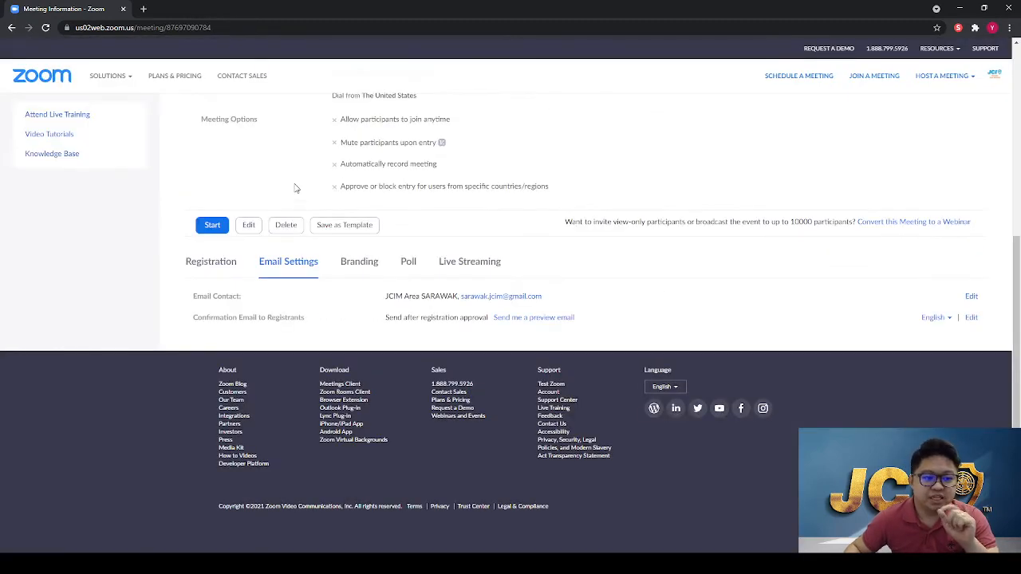
{"action": "left_click", "coordinate": [971, 318]}
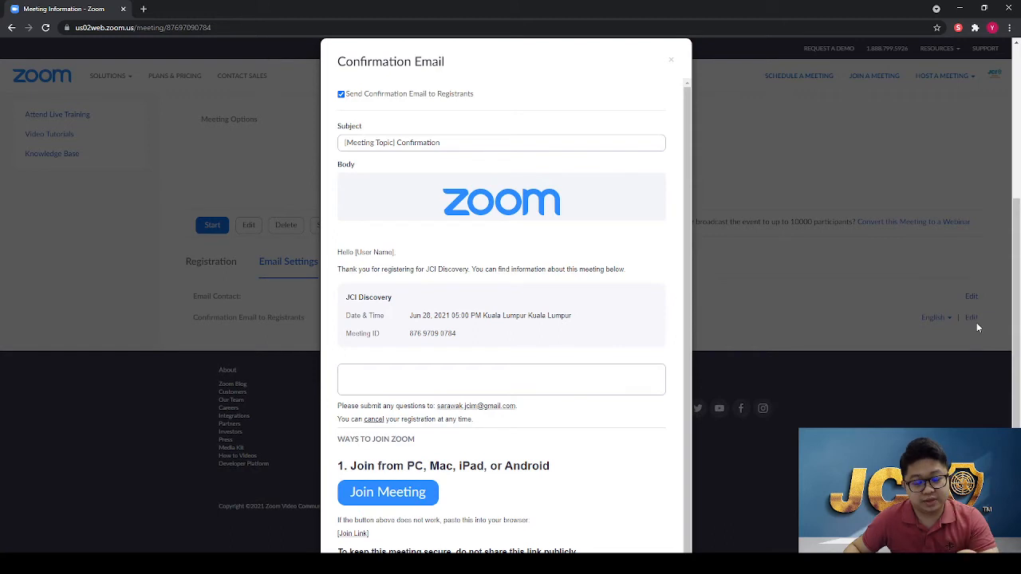
{"action": "left_click", "coordinate": [467, 145]}
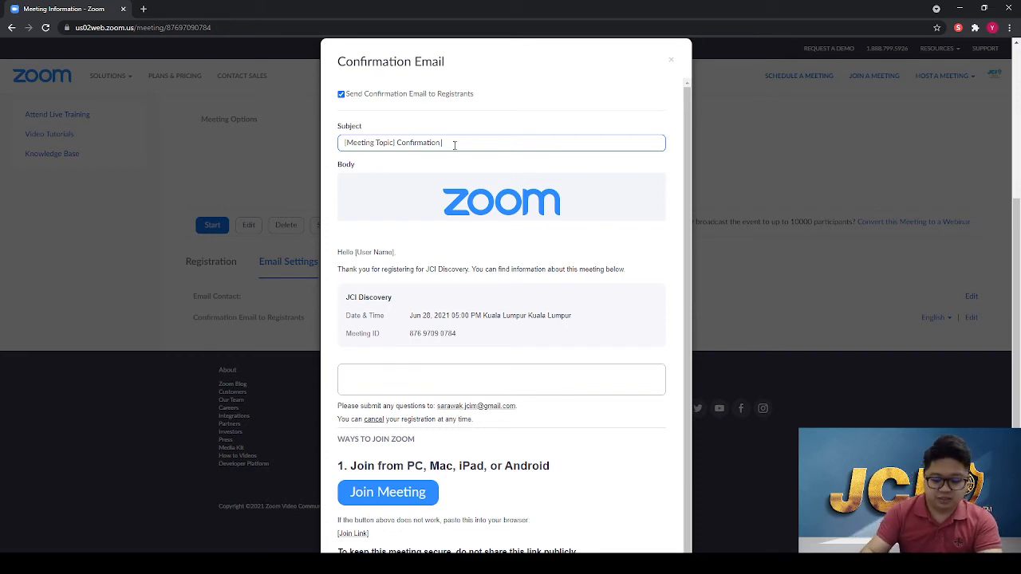
{"action": "type", "text": "- JCI Sedu"}
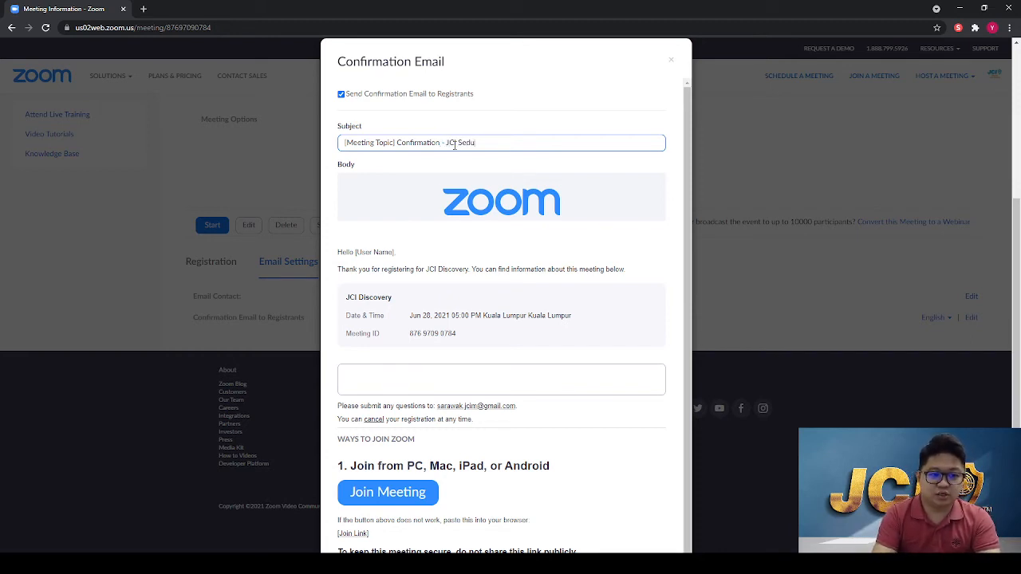
{"action": "type", "text": "an SIB"}
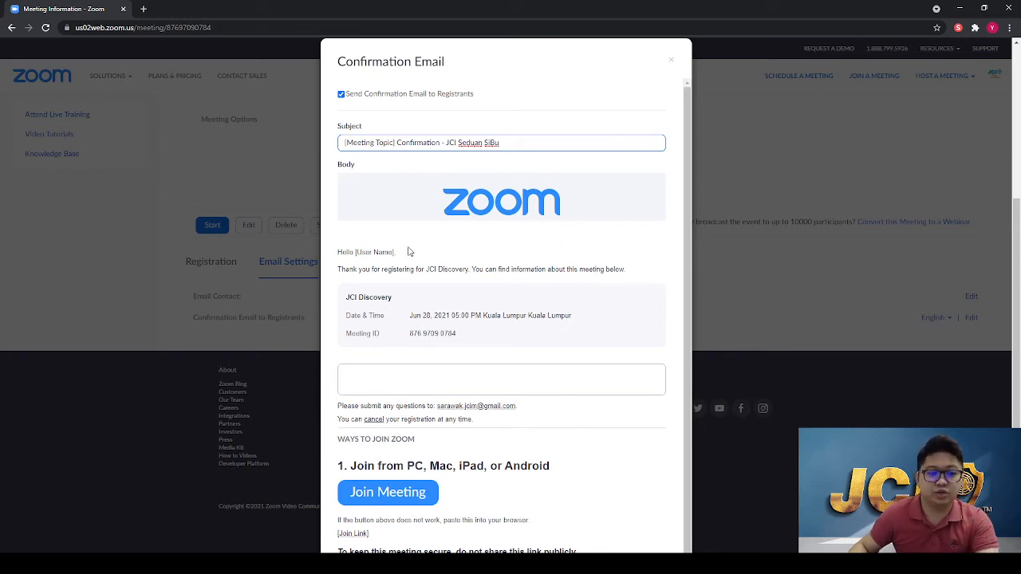
{"action": "left_click", "coordinate": [339, 255]}
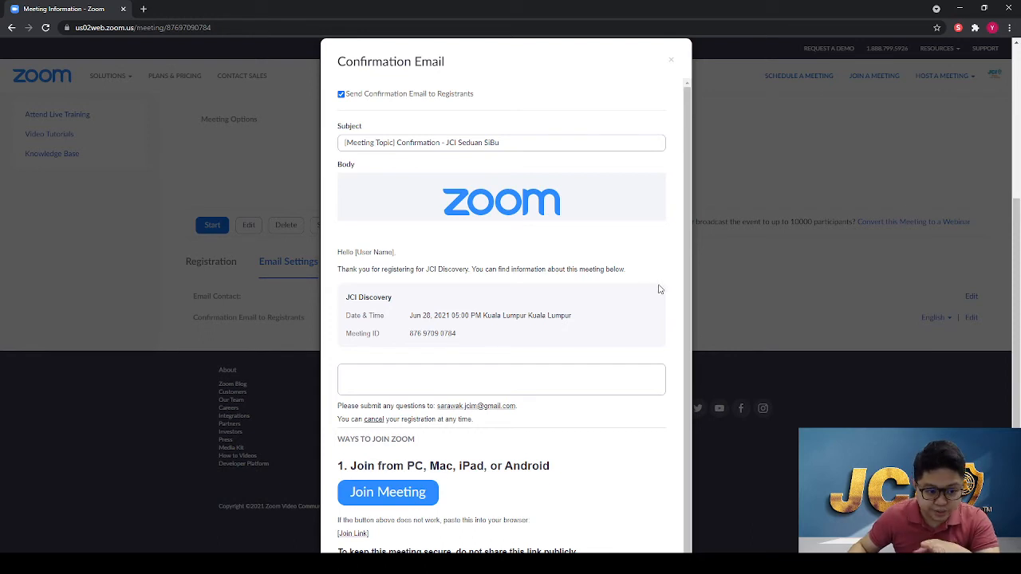
Step: Enter "Please register in JCI.CC ...." in the confirmation email's text box below the meeting details
{"action": "scroll", "coordinate": [396, 360], "scroll_direction": "down", "scroll_amount": 2}
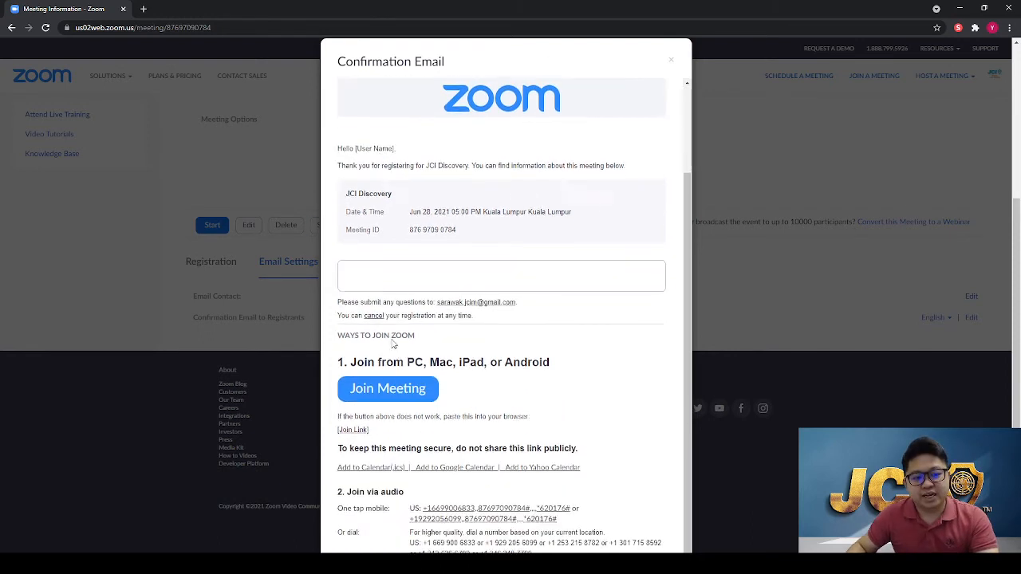
{"action": "left_click", "coordinate": [457, 277]}
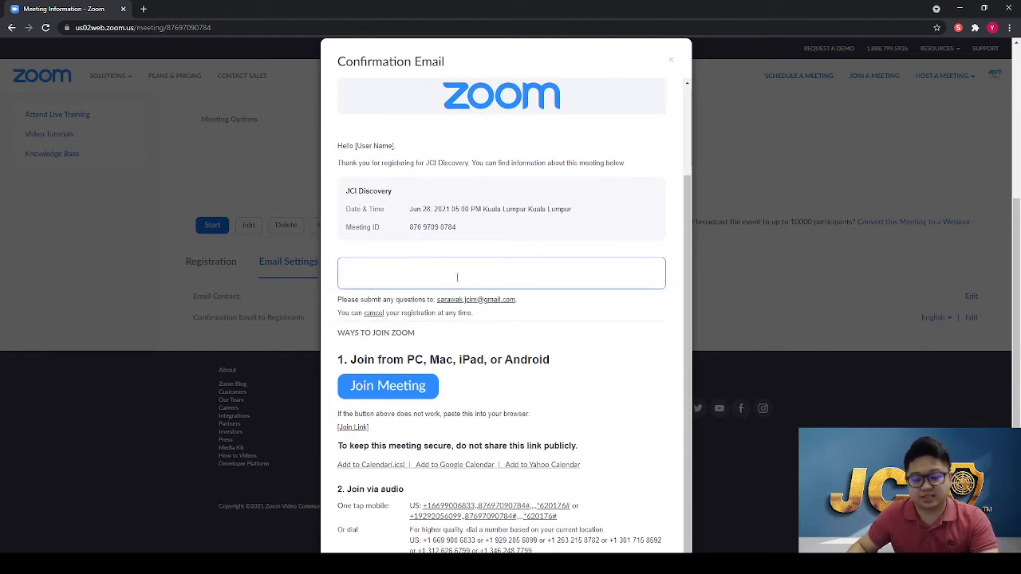
{"action": "type", "text": "Pl"}
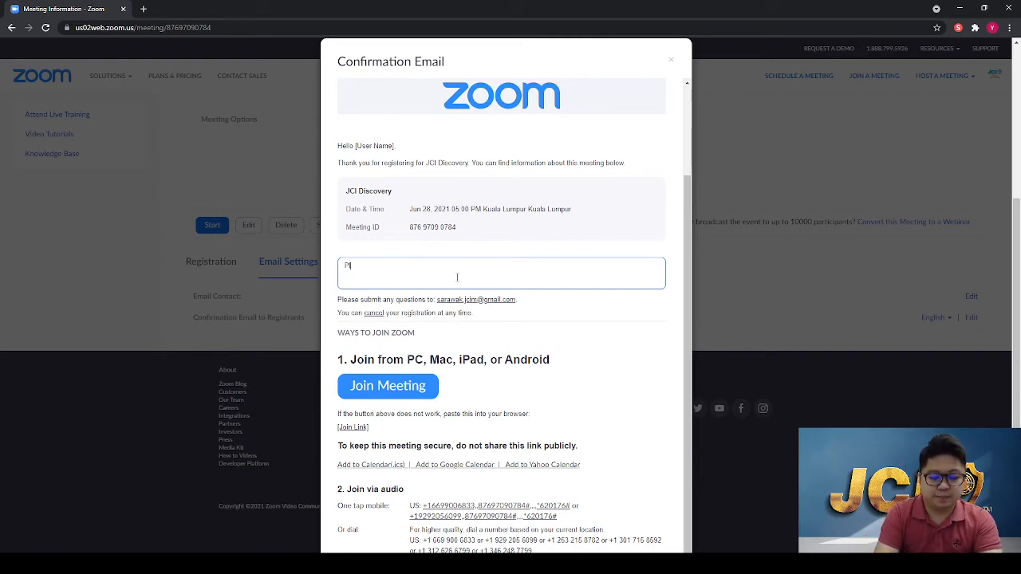
{"action": "type", "text": "ease registe"}
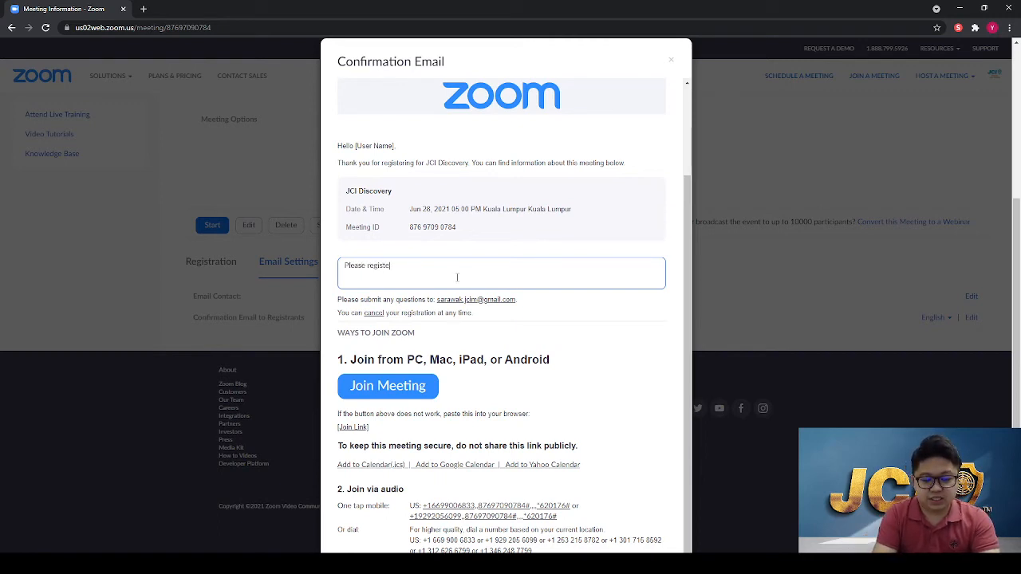
{"action": "type", "text": "r in JCI.CC ...."}
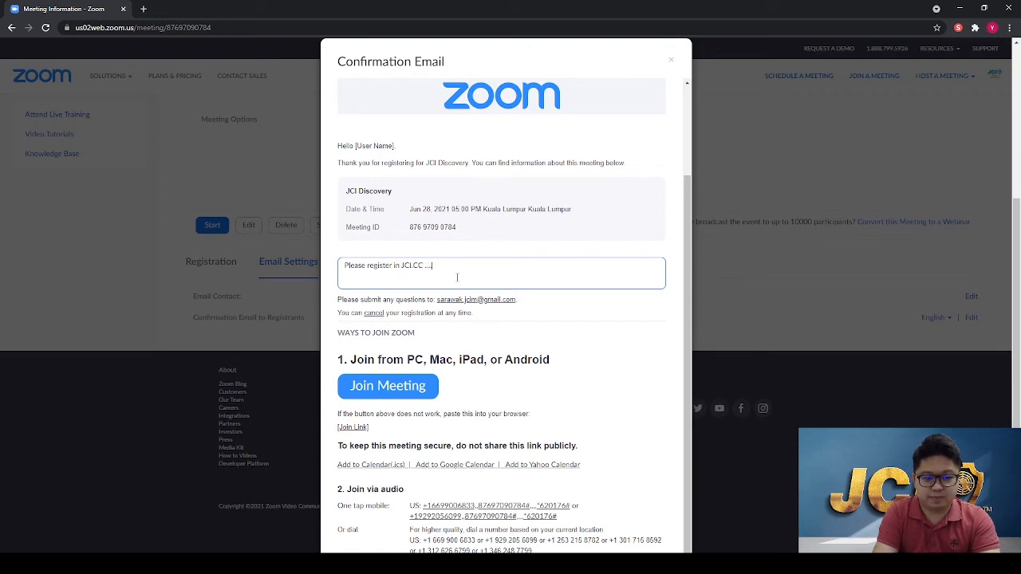
Step: Add the closing message "THank you joining us love you gao gao" above the email's thank-you line and save the confirmation email
{"action": "scroll", "coordinate": [569, 410], "scroll_direction": "down", "scroll_amount": 2}
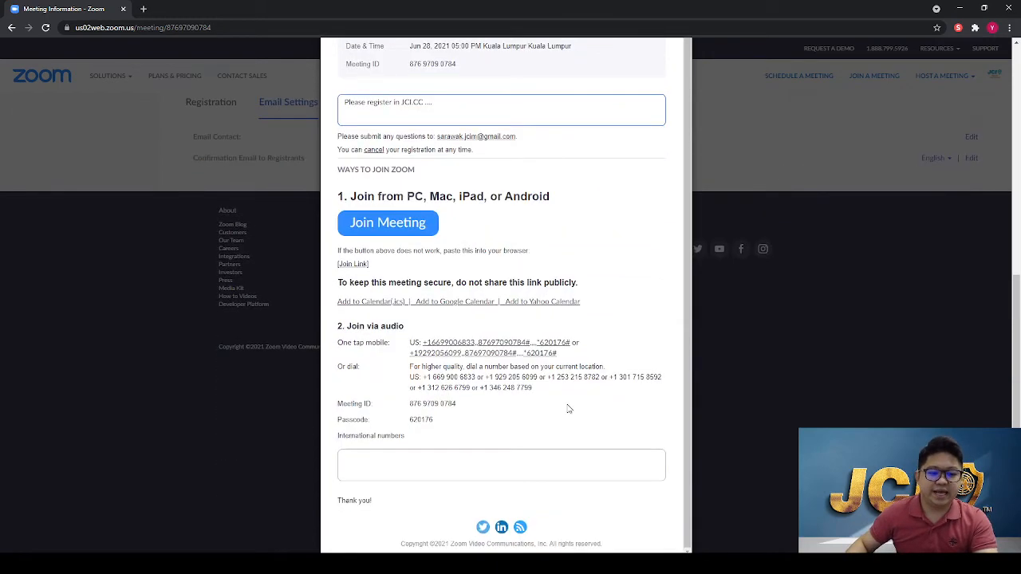
{"action": "scroll", "coordinate": [568, 409], "scroll_direction": "down", "scroll_amount": 1}
{"action": "left_click", "coordinate": [487, 412]}
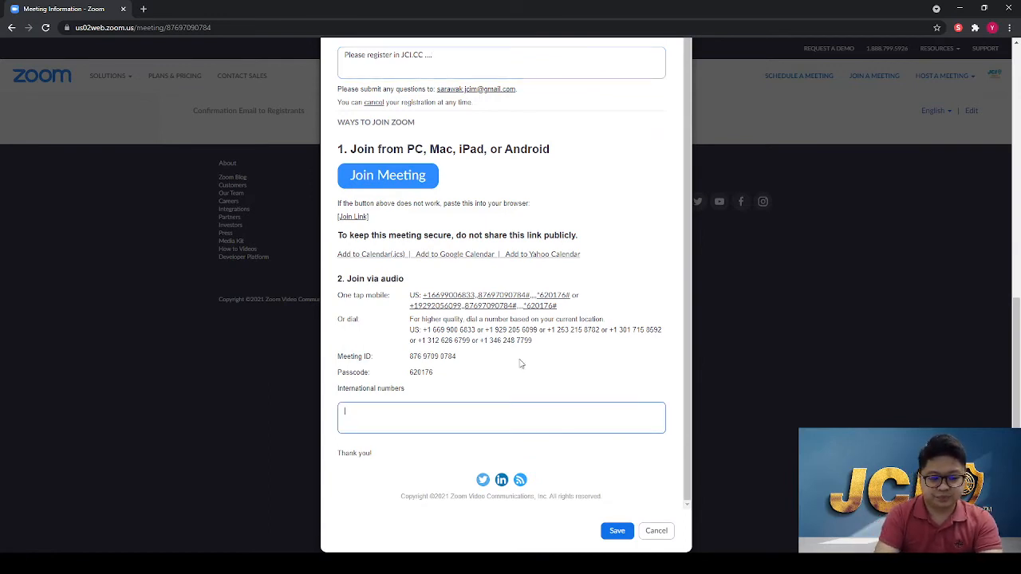
{"action": "type", "text": "THank you join"}
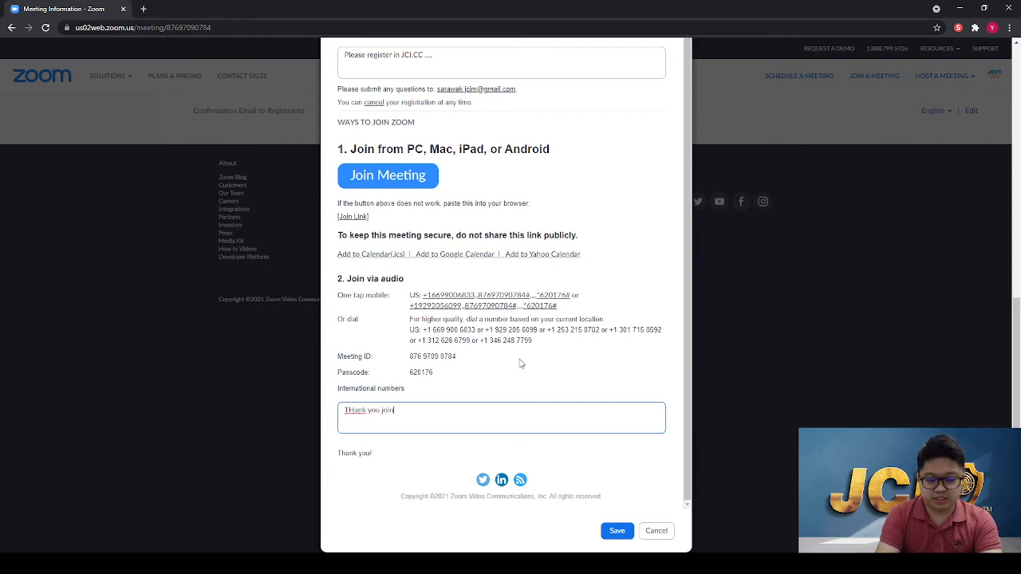
{"action": "type", "text": "ing us lov"}
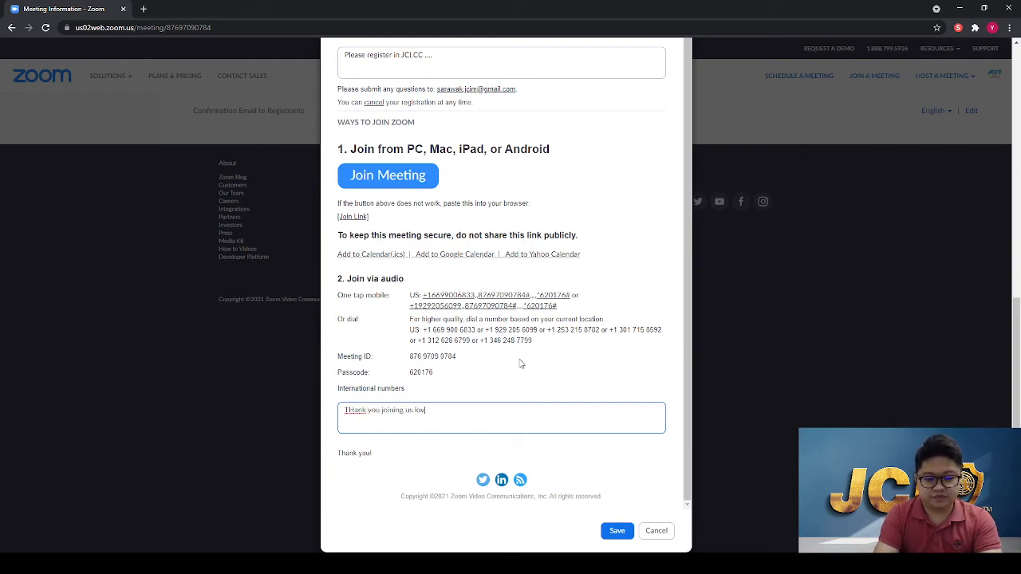
{"action": "type", "text": "e you galg"}
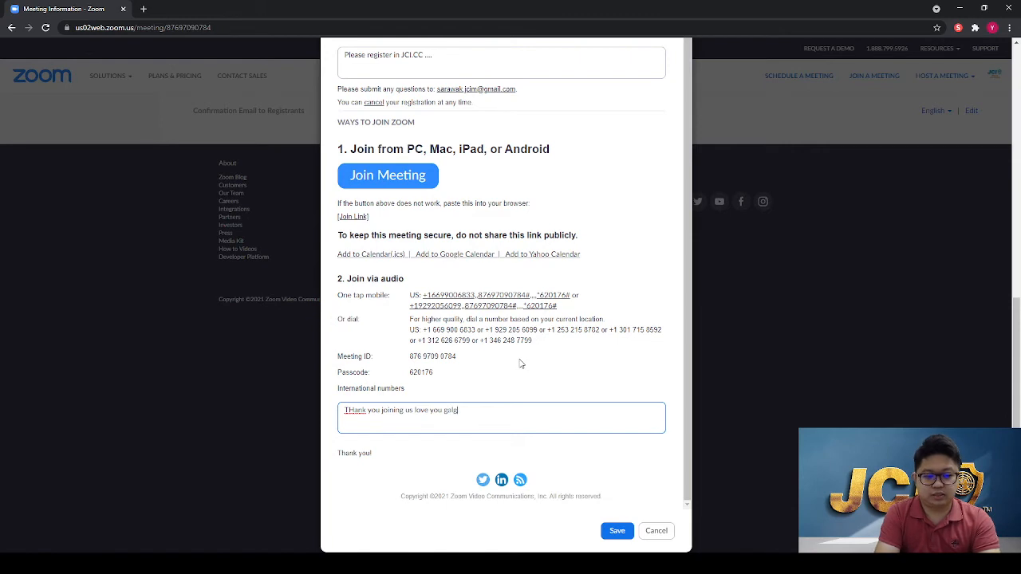
{"action": "key", "text": "BackSpace"}
{"action": "key", "text": "BackSpace"}
{"action": "type", "text": "o ad"}
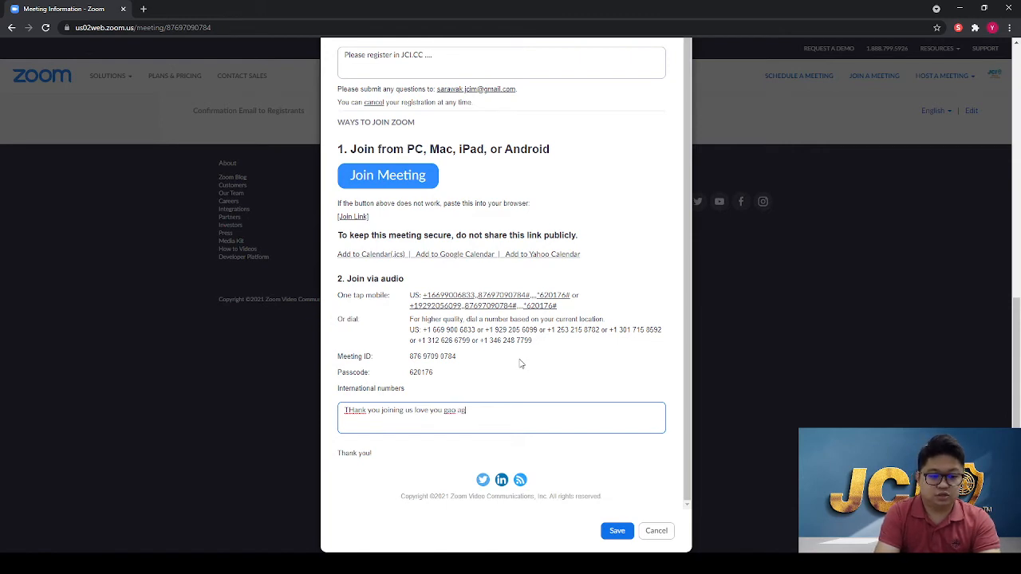
{"action": "key", "text": "BackSpace"}
{"action": "key", "text": "BackSpace"}
{"action": "type", "text": "gao"}
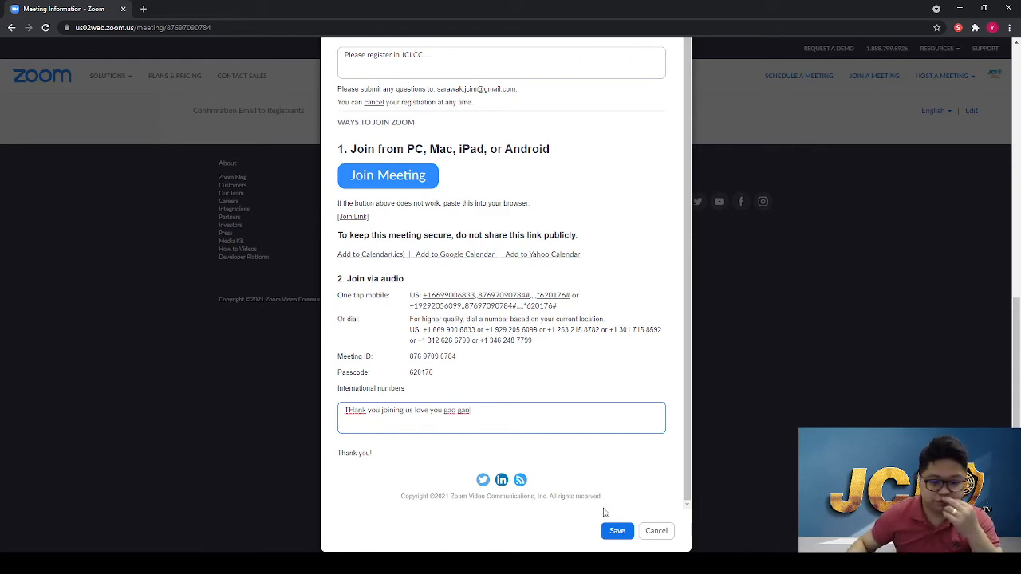
{"action": "left_click", "coordinate": [614, 531]}
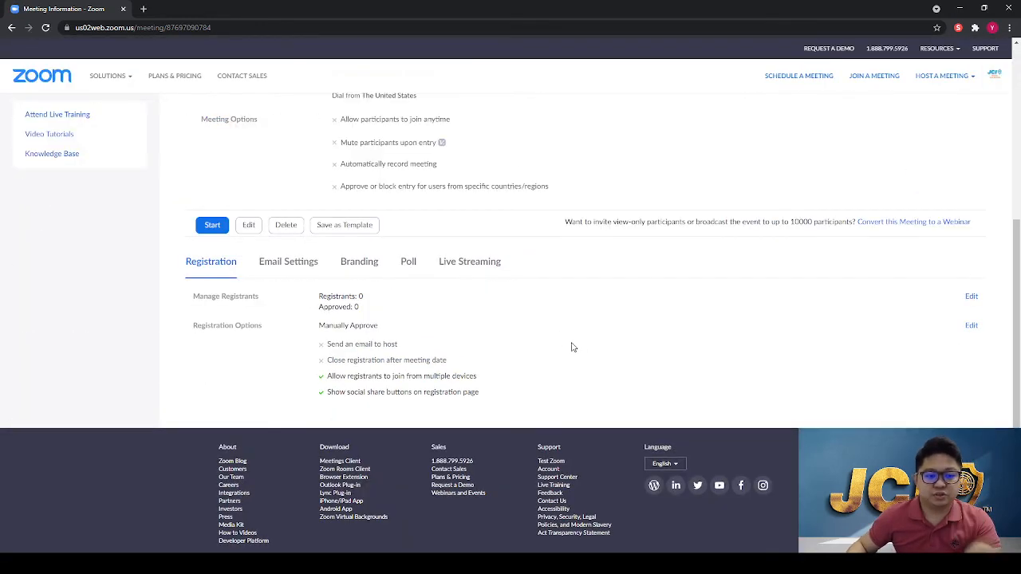
Step: Upload the JCI Malaysia Area Sarawak image as the meeting's branding logo, using a file within 400 by 400 px
{"action": "left_click", "coordinate": [316, 275]}
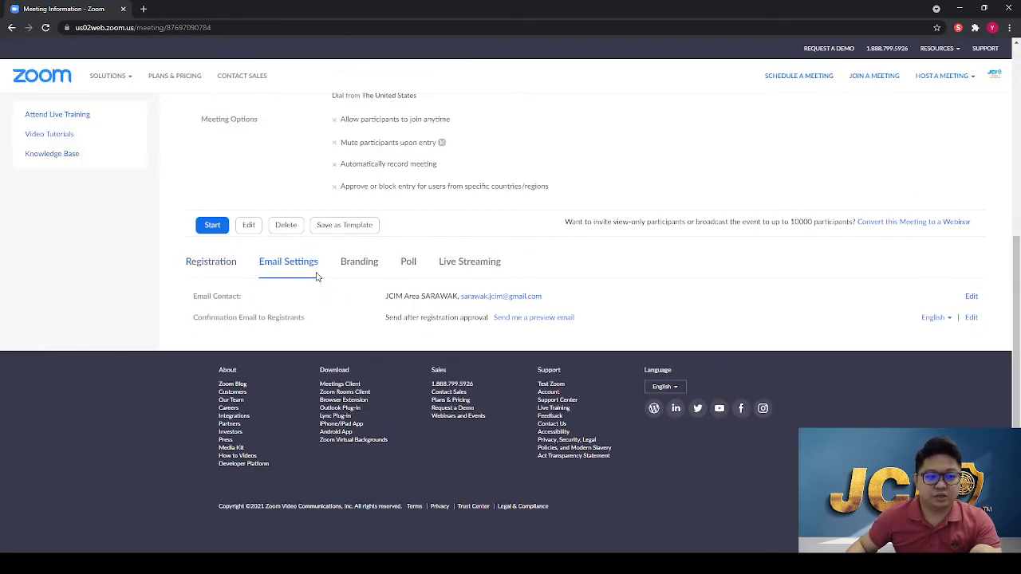
{"action": "left_click", "coordinate": [372, 269]}
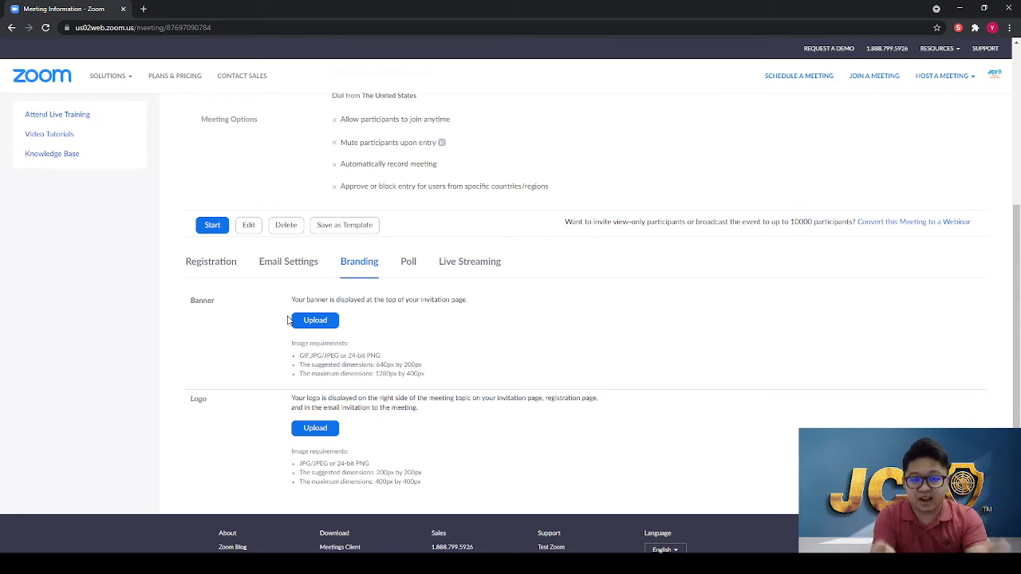
{"action": "left_click", "coordinate": [313, 431]}
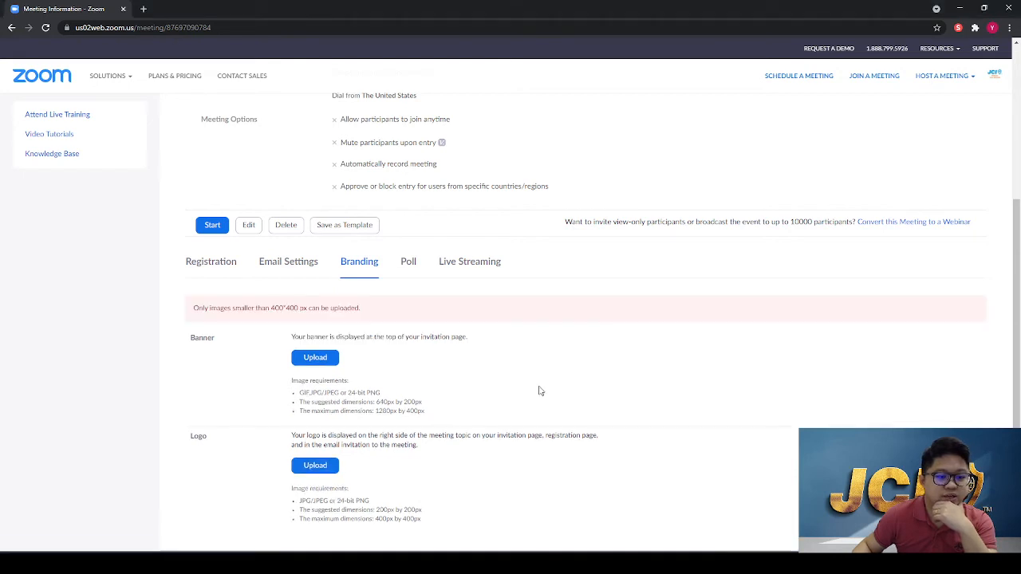
{"action": "left_click", "coordinate": [327, 465]}
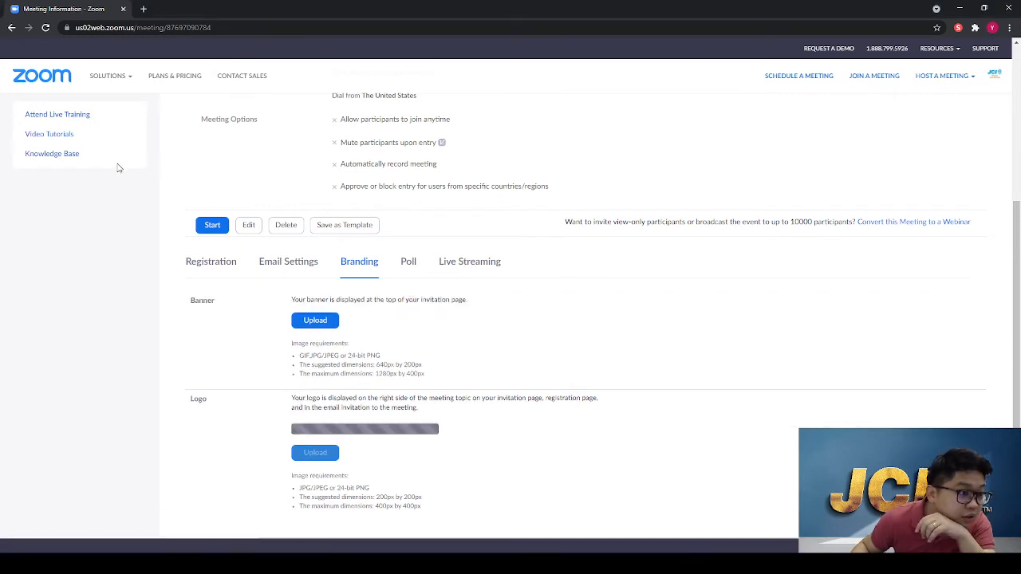
{"action": "scroll", "coordinate": [501, 454], "scroll_direction": "down", "scroll_amount": 2}
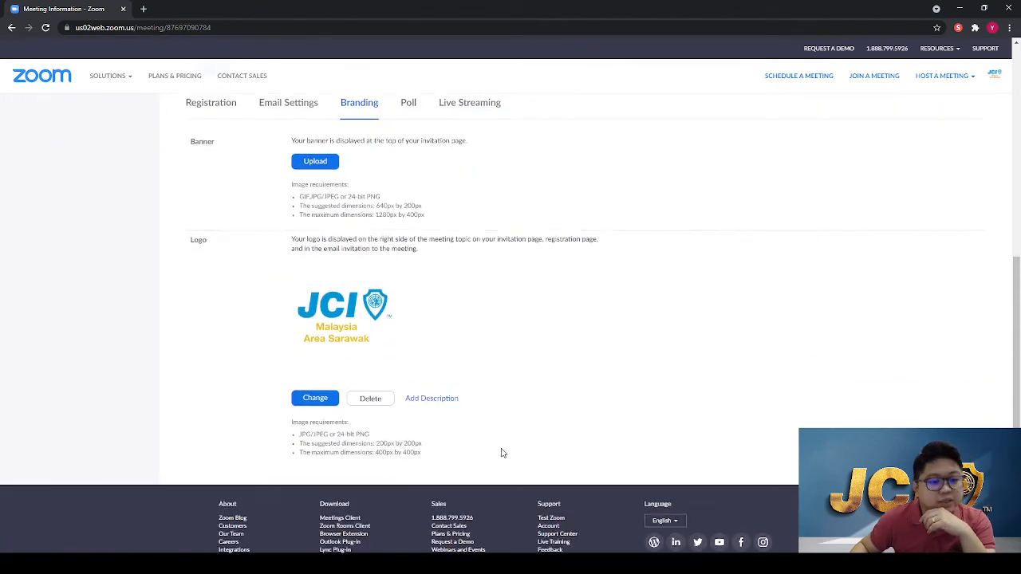
{"action": "scroll", "coordinate": [565, 383], "scroll_direction": "up", "scroll_amount": 3}
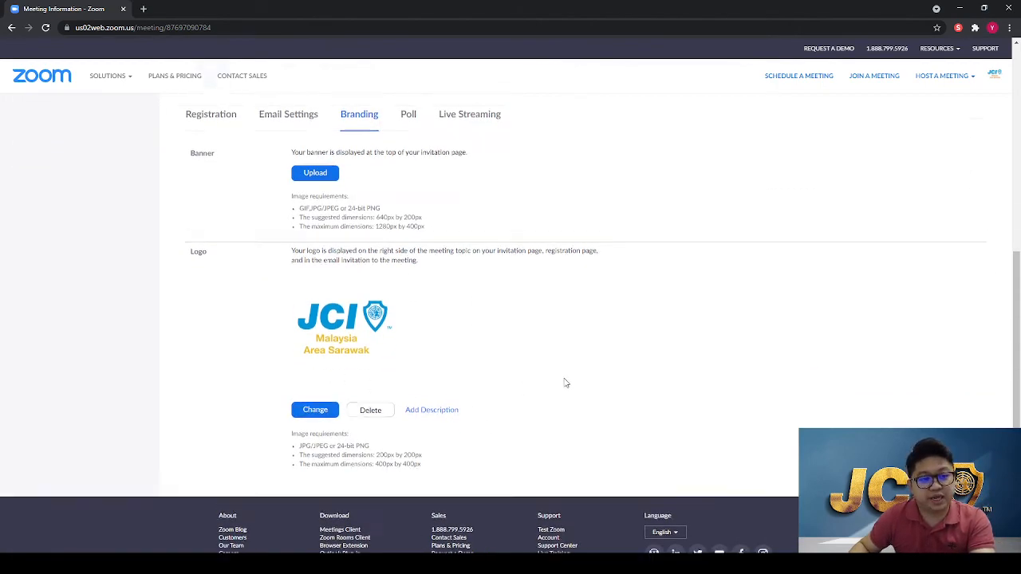
{"action": "scroll", "coordinate": [704, 385], "scroll_direction": "down", "scroll_amount": 3}
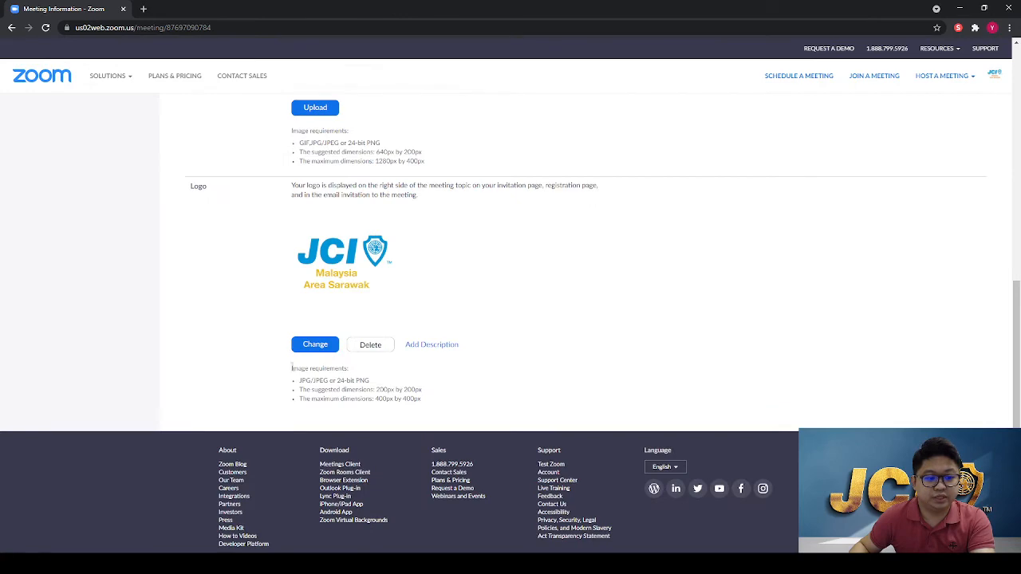
{"action": "scroll", "coordinate": [766, 428], "scroll_direction": "up", "scroll_amount": 3}
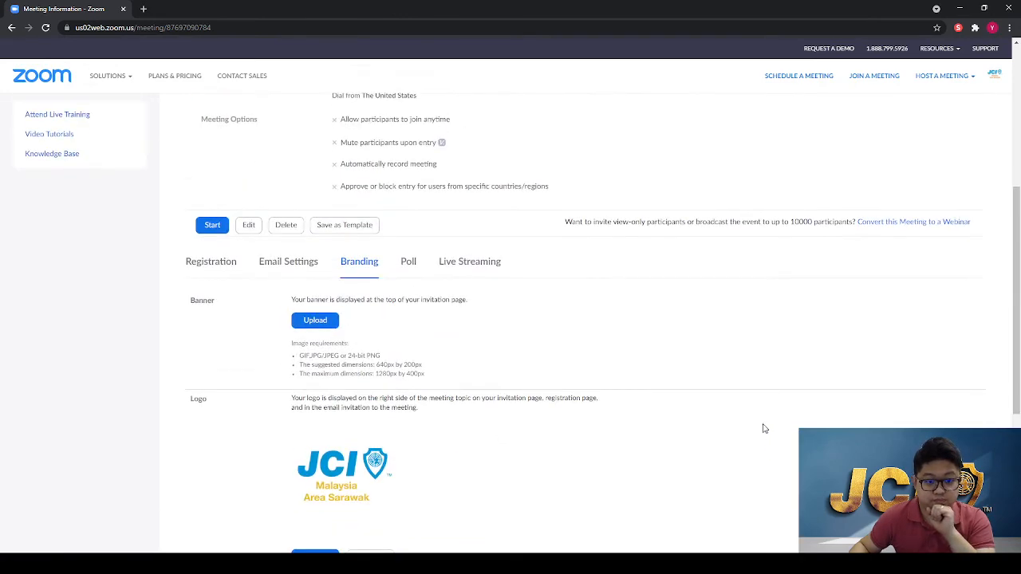
Step: Review the meeting's poll and live streaming options, as well as its general details
{"action": "left_click", "coordinate": [410, 270]}
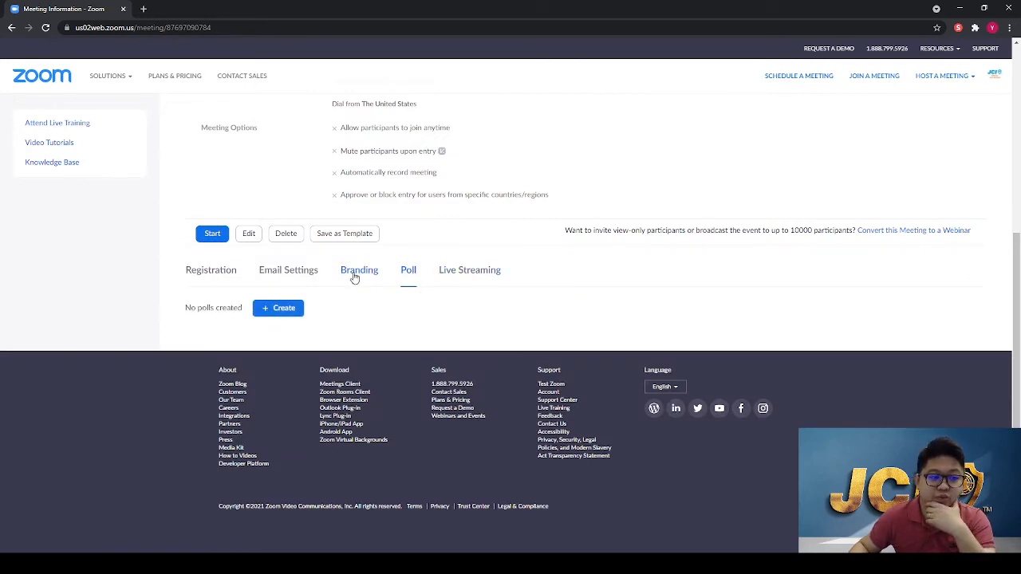
{"action": "left_click", "coordinate": [482, 274]}
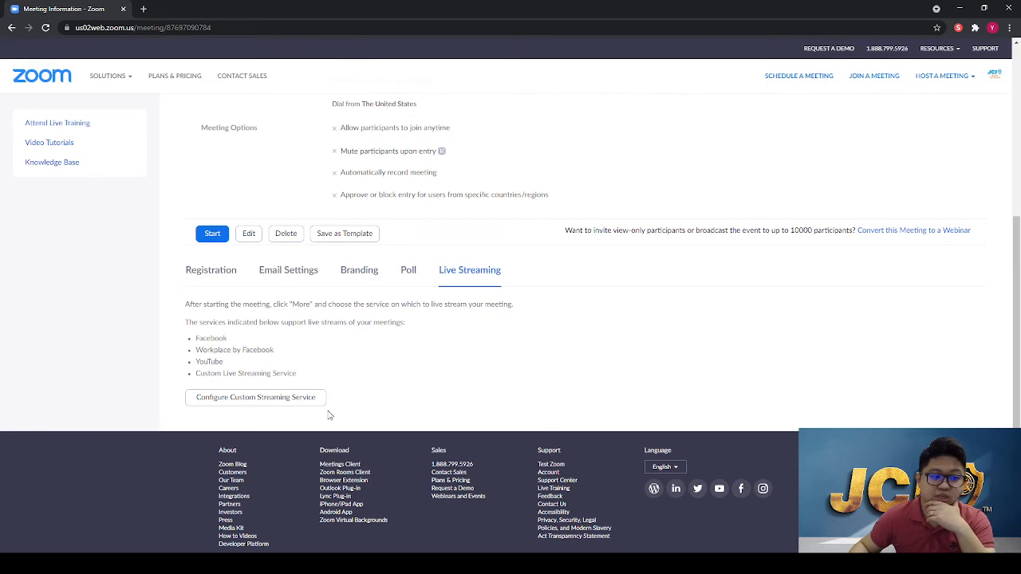
{"action": "scroll", "coordinate": [518, 362], "scroll_direction": "up", "scroll_amount": 4}
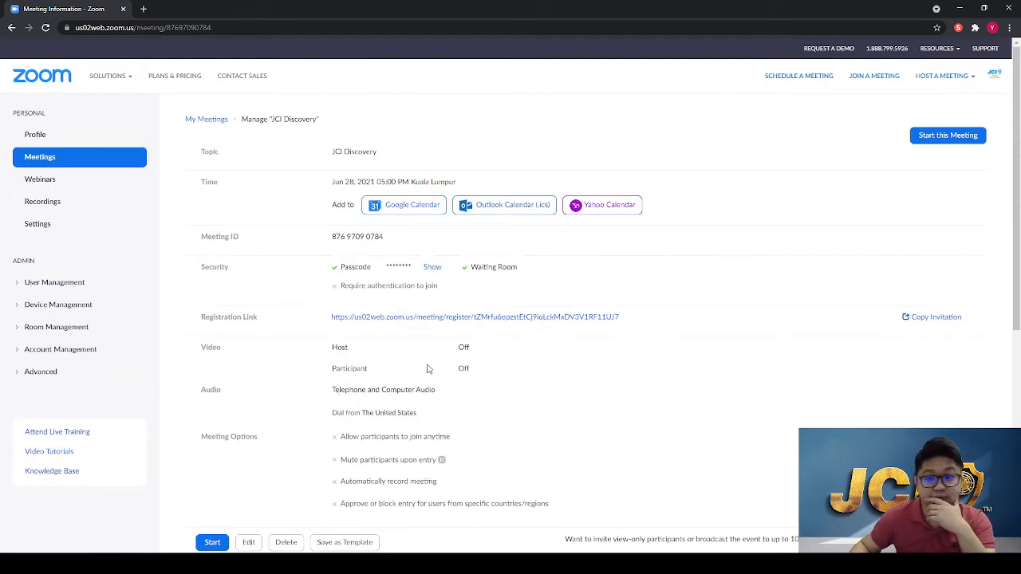
{"action": "scroll", "coordinate": [555, 361], "scroll_direction": "down", "scroll_amount": 1}
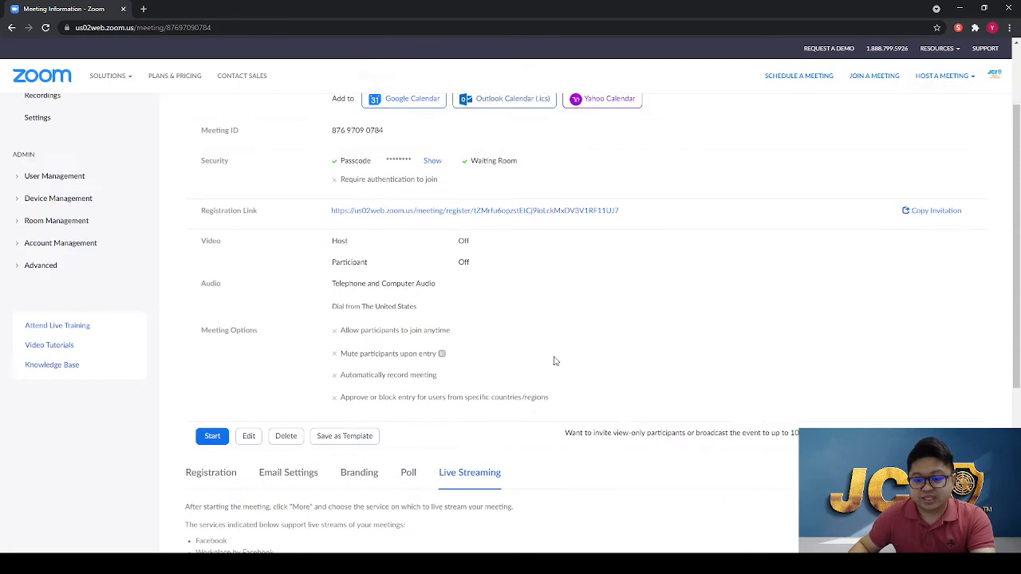
{"action": "scroll", "coordinate": [799, 428], "scroll_direction": "up", "scroll_amount": 1}
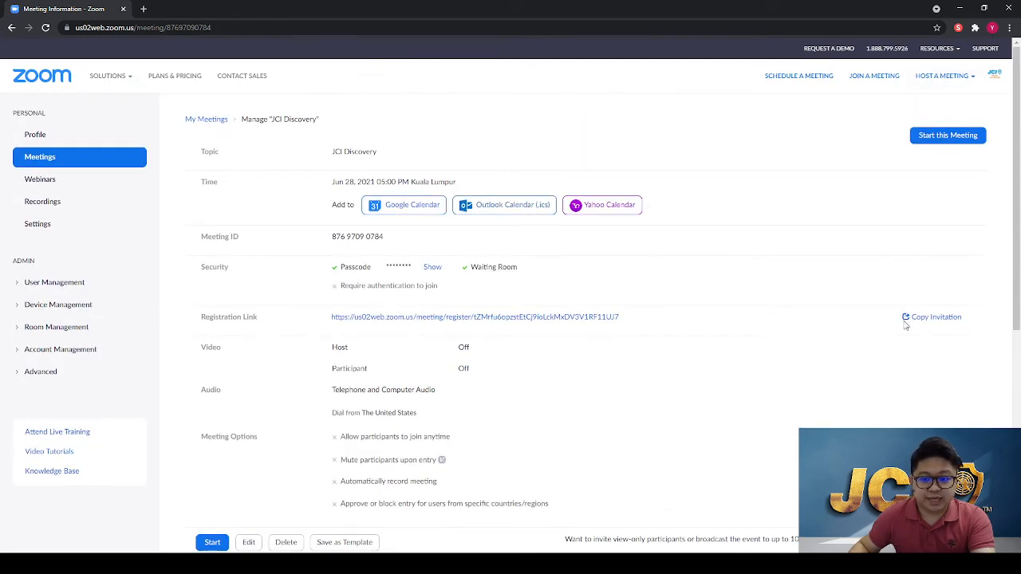
Step: Open the meeting's registration link and review the name, email, local organization, 2021 position and T-shirt size fields on the form
{"action": "left_click", "coordinate": [547, 318]}
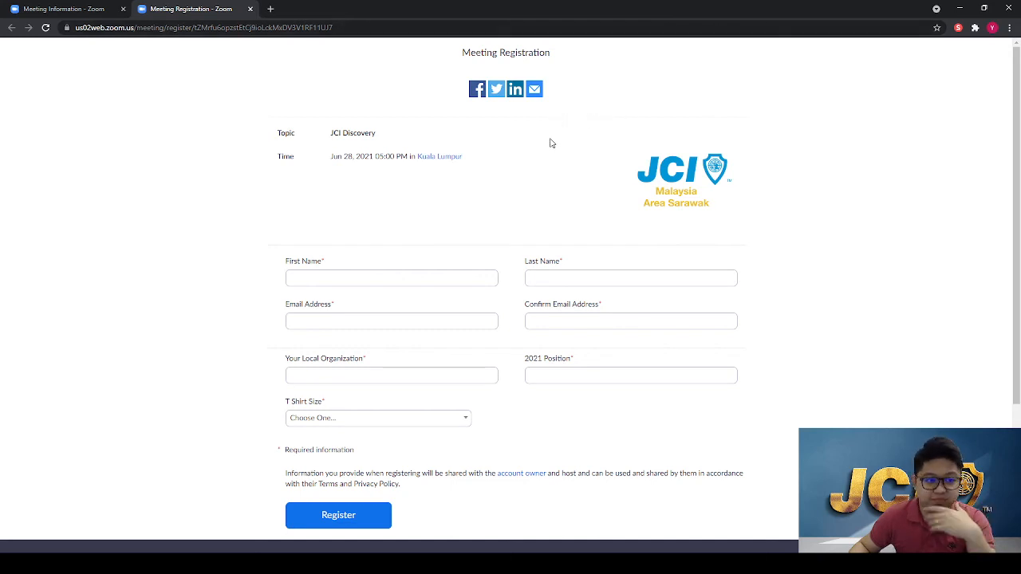
{"action": "left_click", "coordinate": [321, 281]}
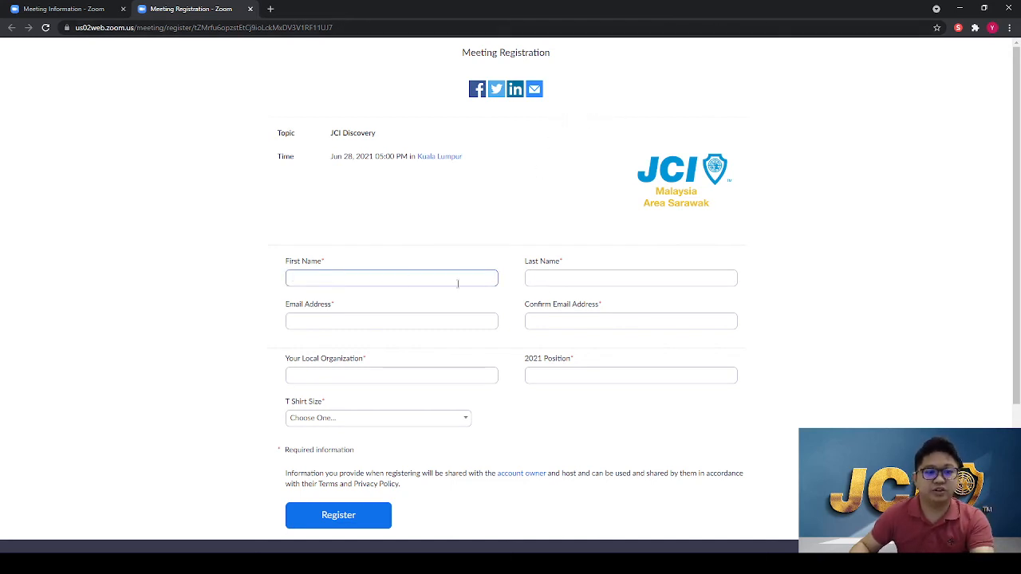
{"action": "left_click", "coordinate": [596, 284]}
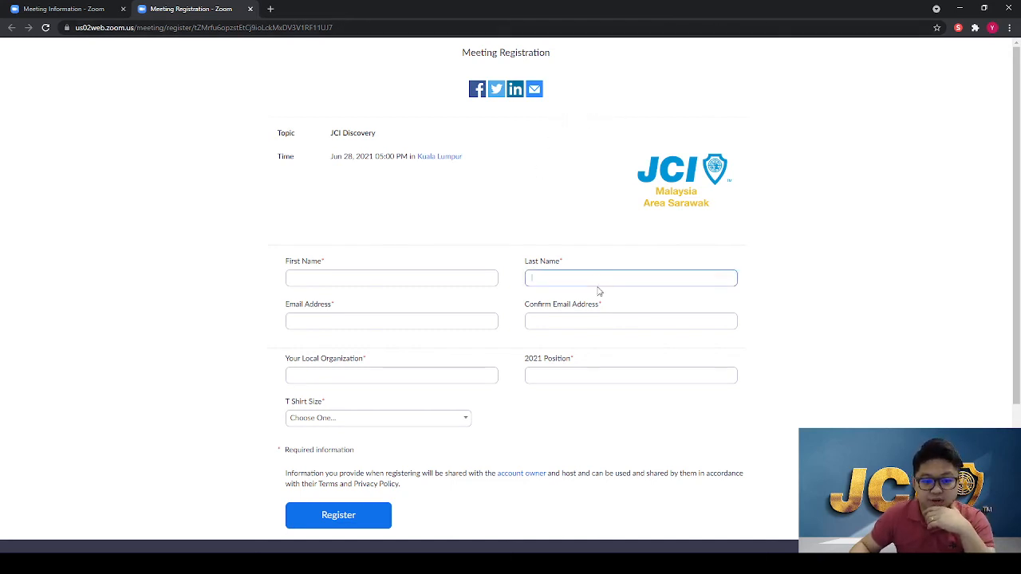
{"action": "left_click", "coordinate": [375, 317]}
{"action": "left_click", "coordinate": [595, 319]}
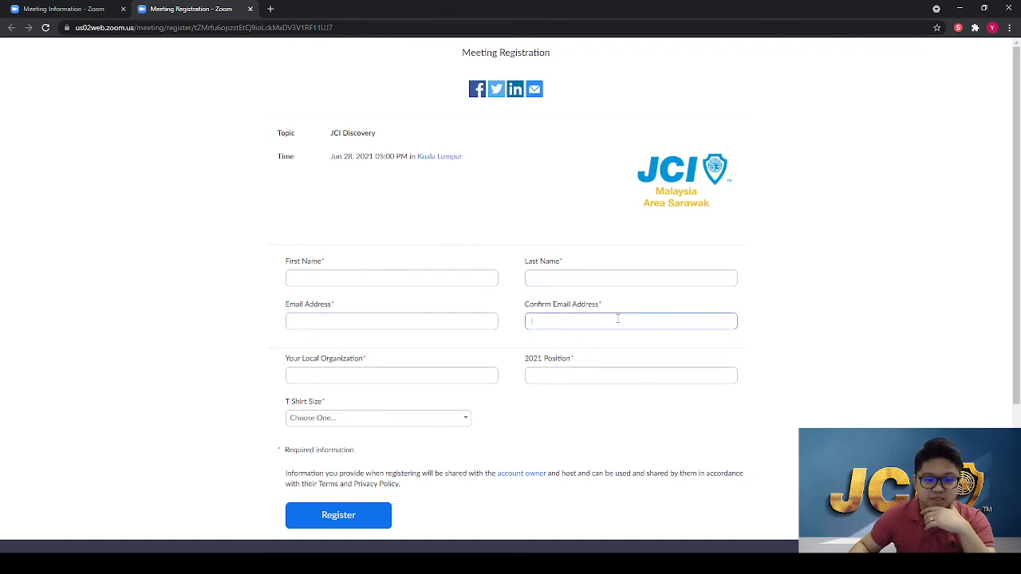
{"action": "scroll", "coordinate": [447, 388], "scroll_direction": "down", "scroll_amount": 2}
{"action": "left_click", "coordinate": [426, 271]}
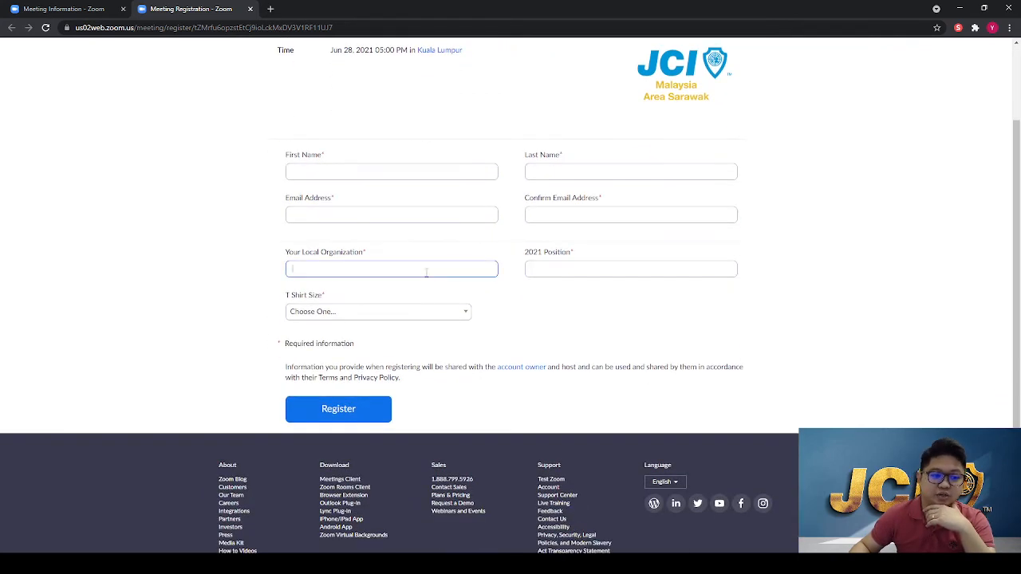
{"action": "left_click", "coordinate": [640, 269]}
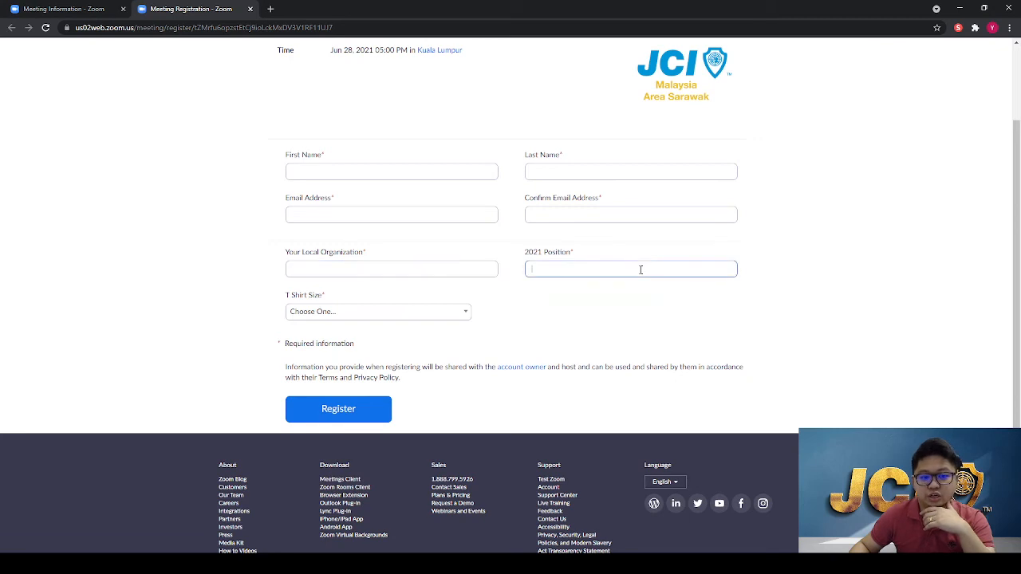
{"action": "left_click", "coordinate": [432, 316]}
Step: Fill in the registrant's first name, last name and email address on the registration form, repeating the email as confirmation
{"action": "left_click", "coordinate": [335, 172]}
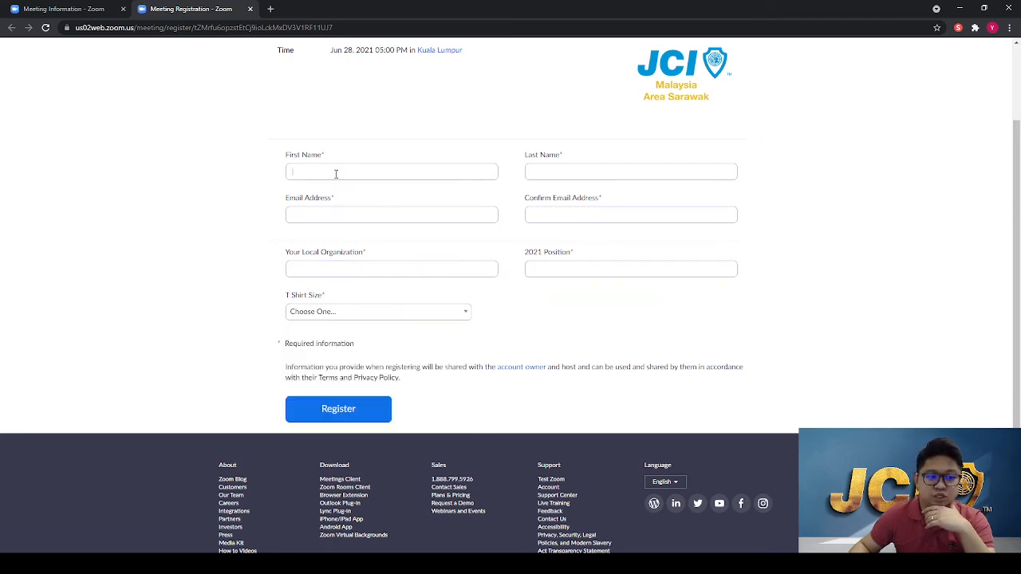
{"action": "left_click", "coordinate": [336, 175]}
{"action": "key", "text": "Tab"}
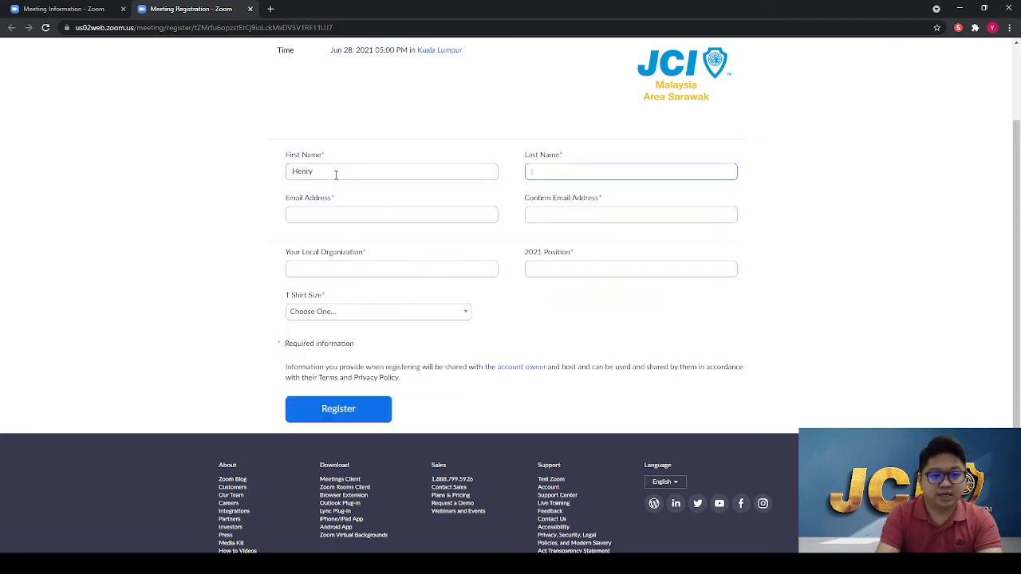
{"action": "key", "text": "Tab"}
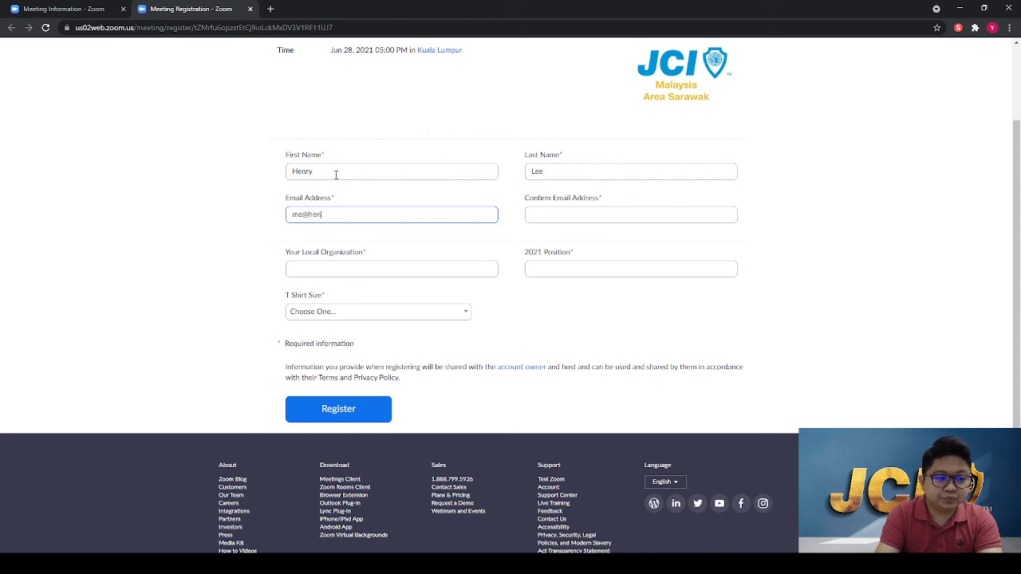
{"action": "key", "text": "Tab"}
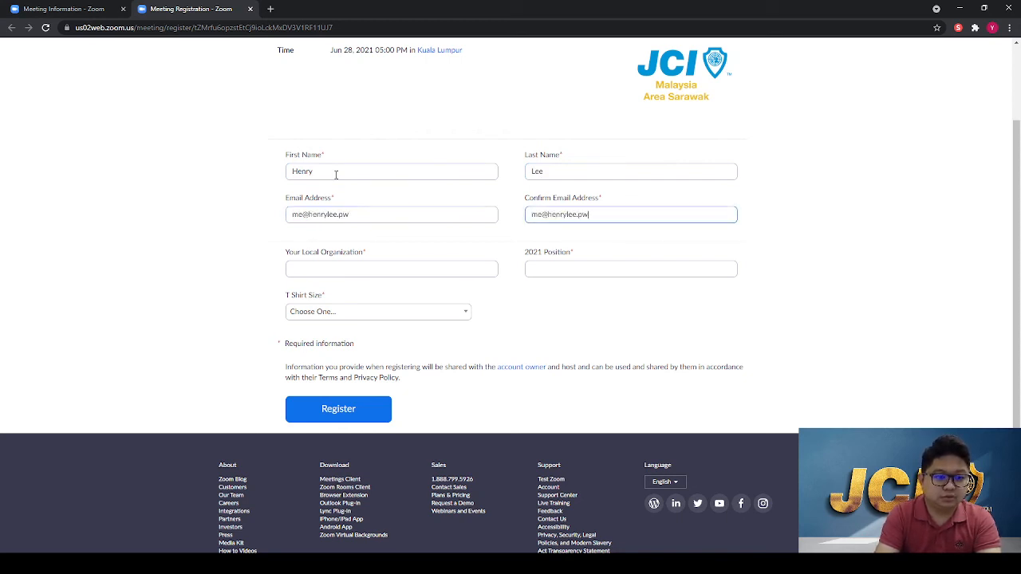
Step: Enter JCI Sibu Jaya as local organization, IPP as 2021 position and M as T-shirt size, and submit the registration
{"action": "key", "text": "Tab"}
{"action": "type", "text": "JCI Sibu Ja"}
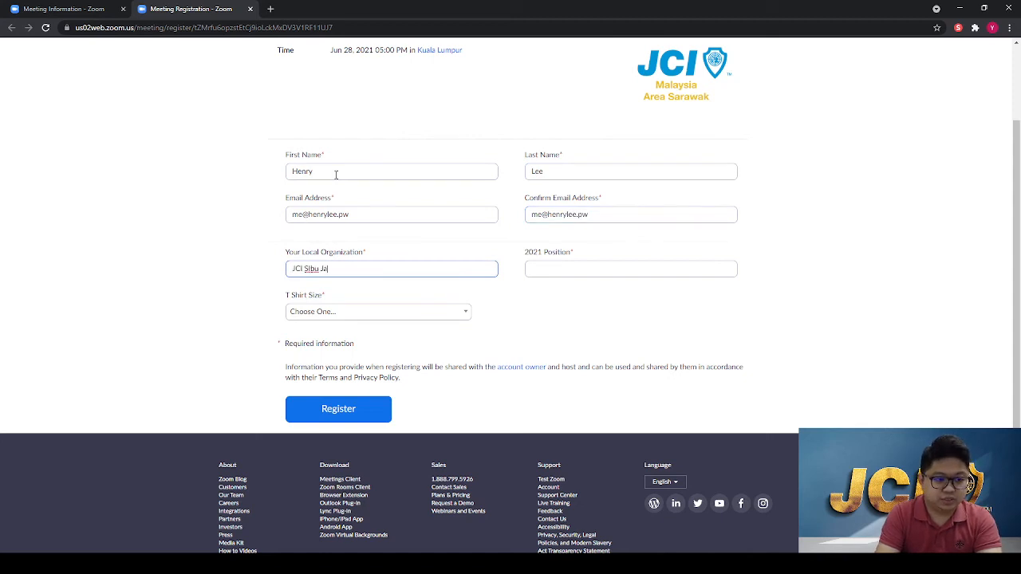
{"action": "type", "text": "ya"}
{"action": "key", "text": "Tab"}
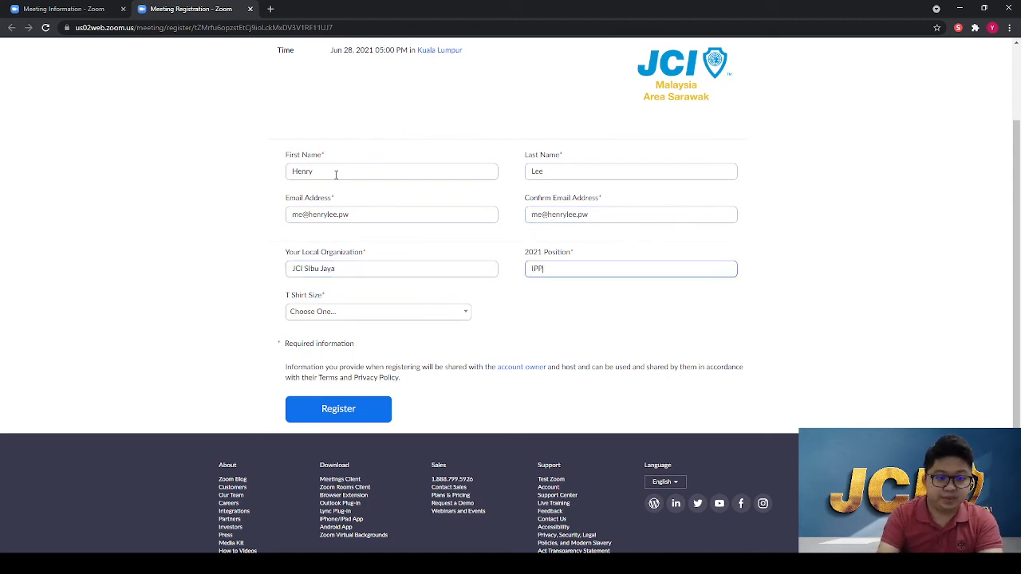
{"action": "key", "text": "Tab"}
{"action": "left_click", "coordinate": [381, 317]}
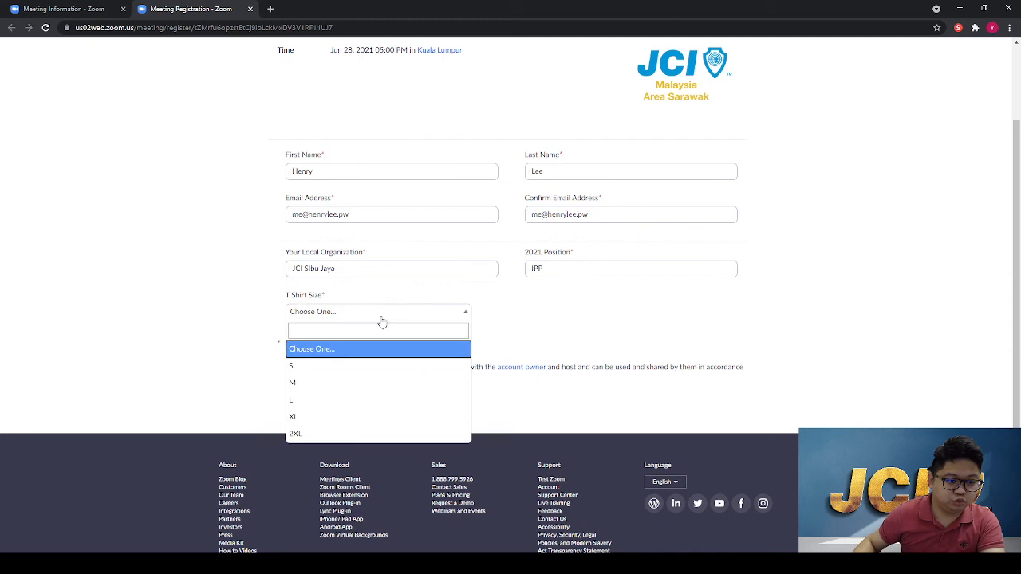
{"action": "left_click", "coordinate": [344, 384]}
{"action": "left_click", "coordinate": [374, 410]}
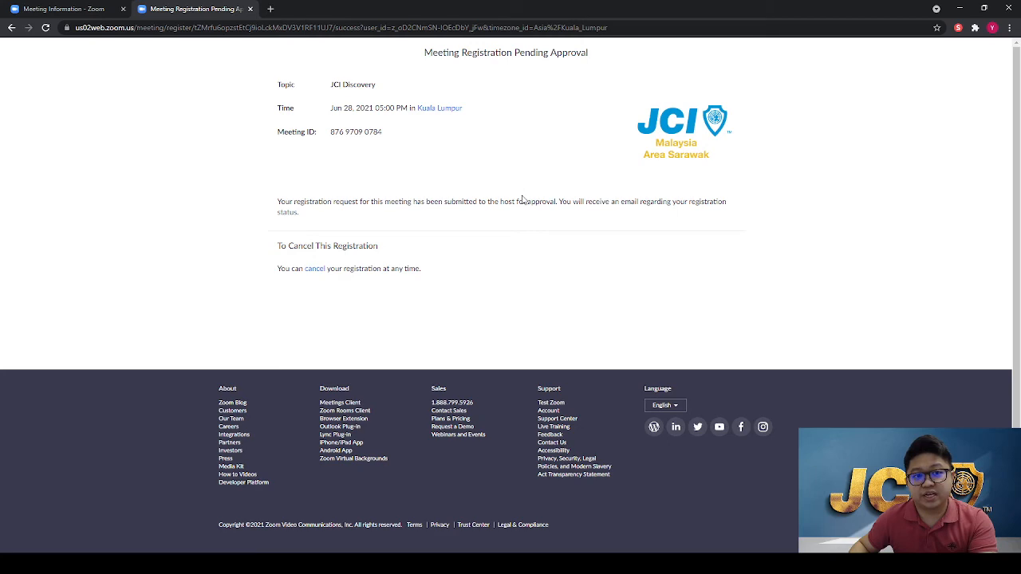
Step: Close the registration page and approve the pending registrant in the JCI Discovery meeting's registrant list
{"action": "left_click", "coordinate": [251, 9]}
{"action": "scroll", "coordinate": [604, 342], "scroll_direction": "down", "scroll_amount": 2}
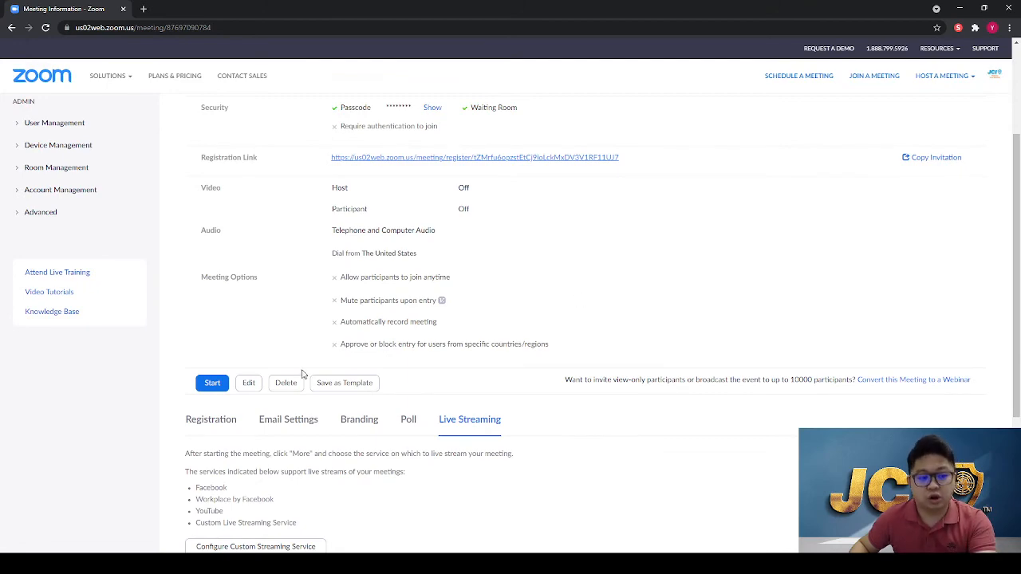
{"action": "scroll", "coordinate": [305, 372], "scroll_direction": "down", "scroll_amount": 2}
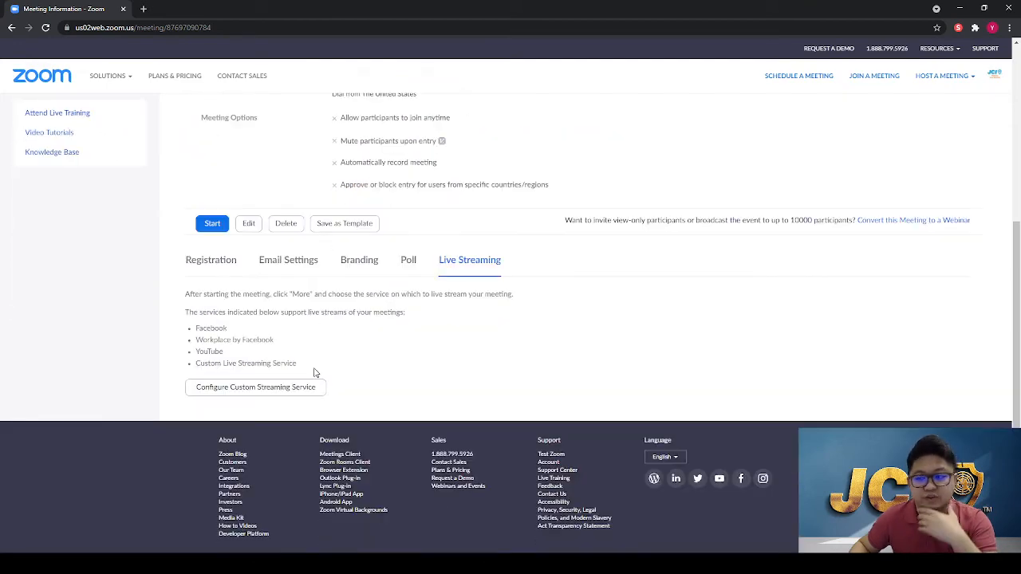
{"action": "left_click", "coordinate": [218, 269]}
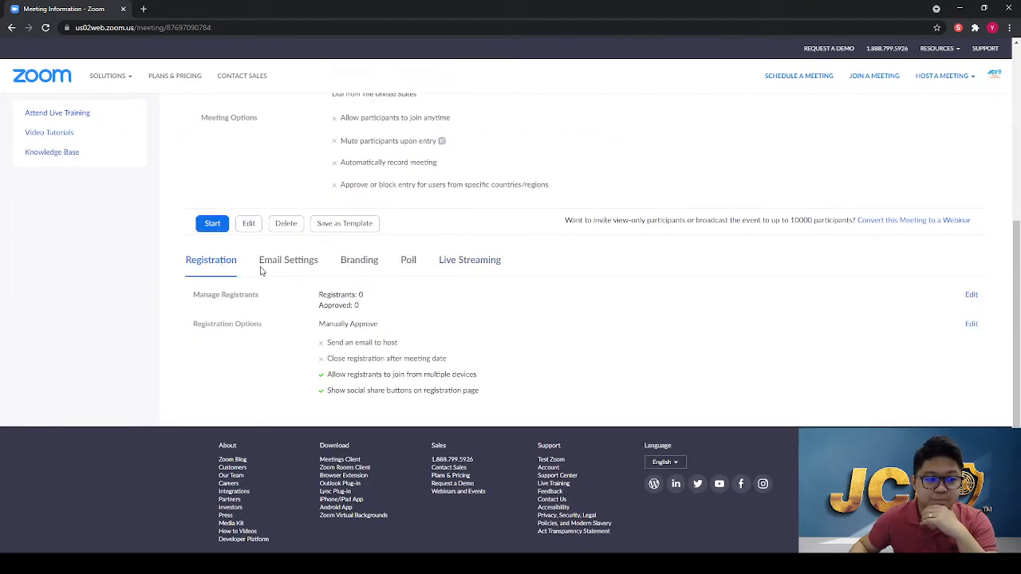
{"action": "left_click", "coordinate": [973, 295]}
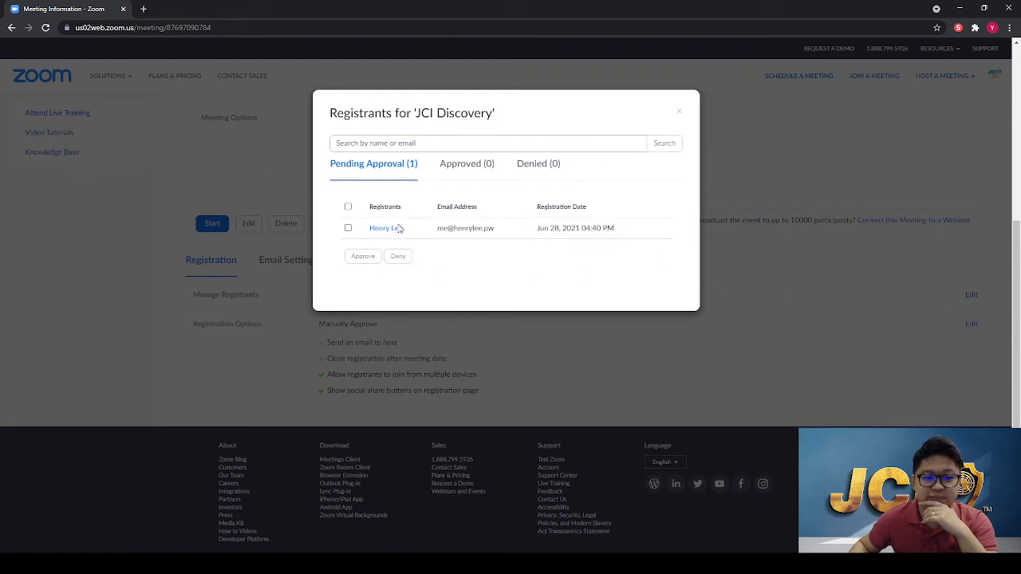
{"action": "left_click", "coordinate": [349, 229]}
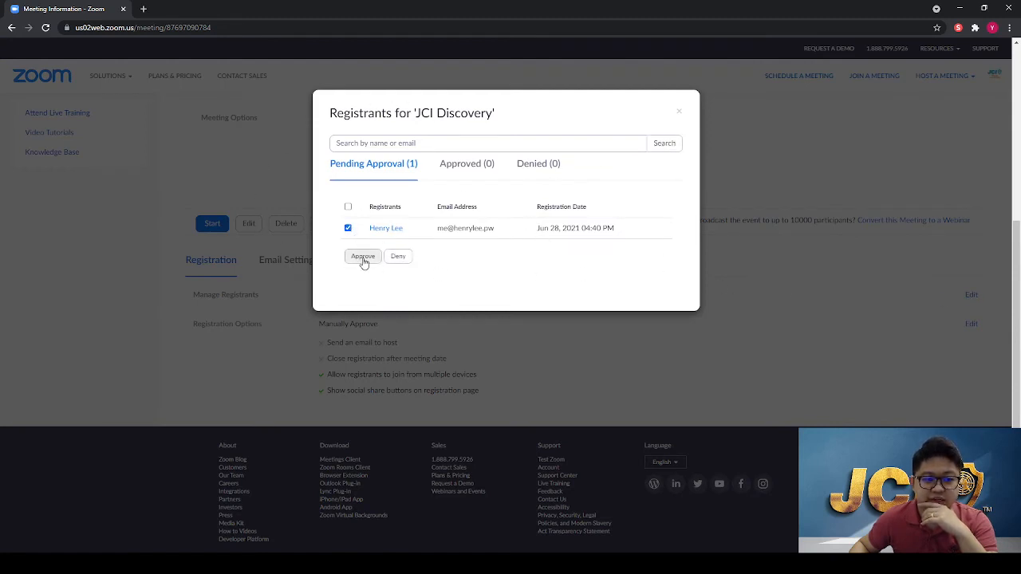
{"action": "left_click", "coordinate": [363, 256]}
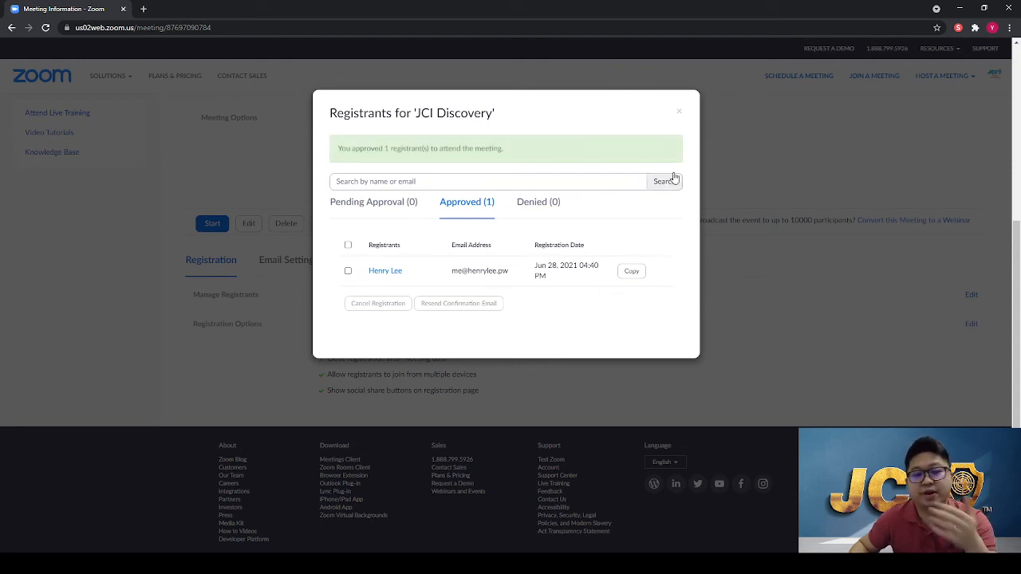
{"action": "left_click", "coordinate": [679, 114]}
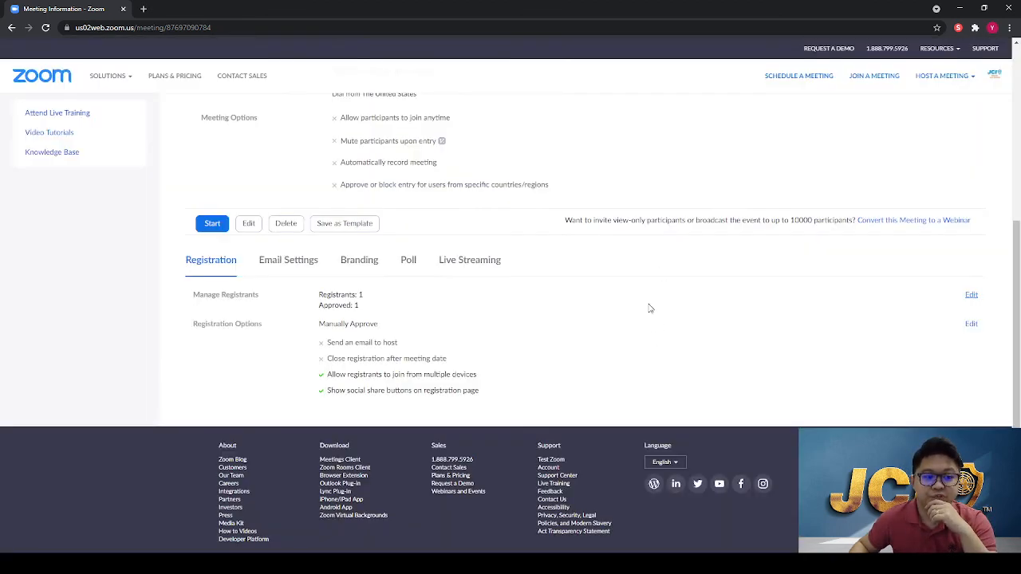
Step: Set the meeting's registration approval to Automatically Approve and save the registration options
{"action": "left_click", "coordinate": [971, 324]}
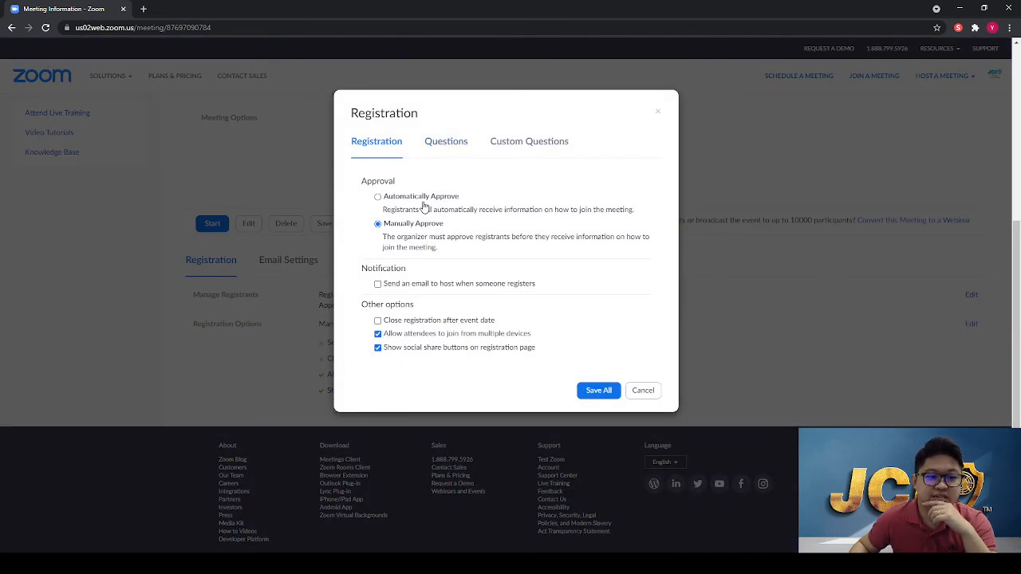
{"action": "left_click", "coordinate": [423, 201]}
{"action": "left_click", "coordinate": [604, 391]}
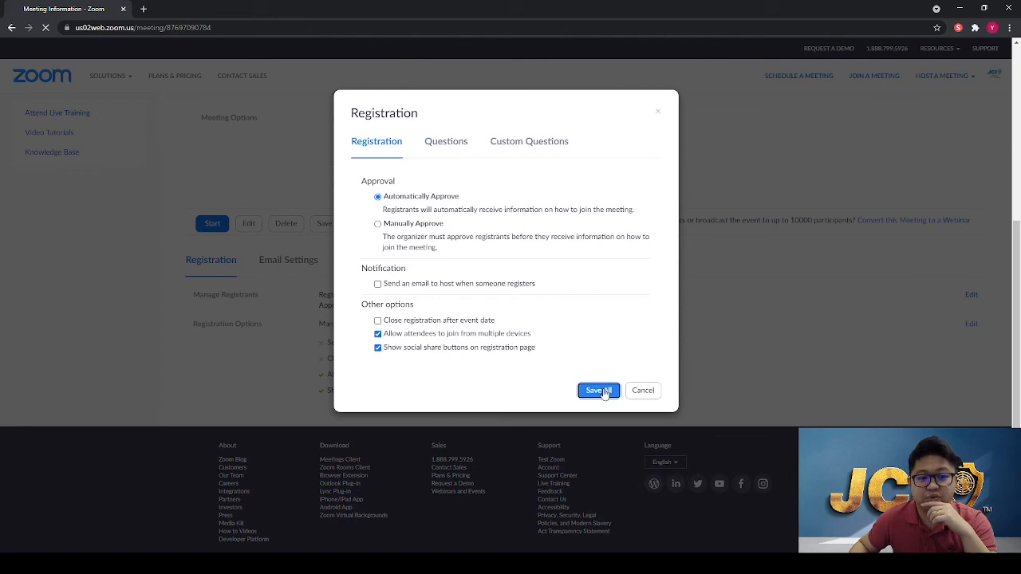
Step: Examine the registrant's details and answers to the custom questions in the JCI Discovery registrant list
{"action": "scroll", "coordinate": [607, 380], "scroll_direction": "down", "scroll_amount": 5}
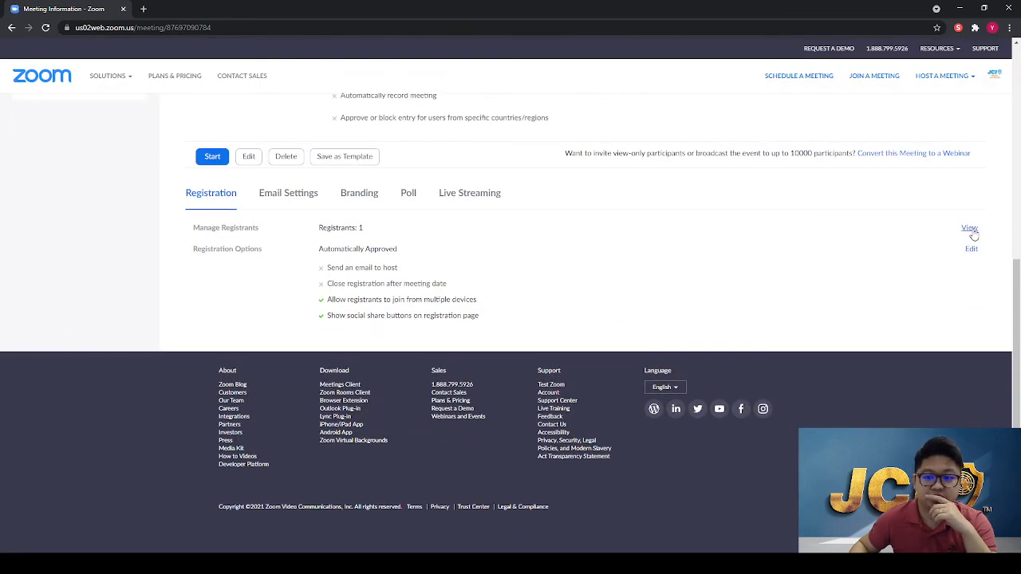
{"action": "left_click", "coordinate": [969, 228]}
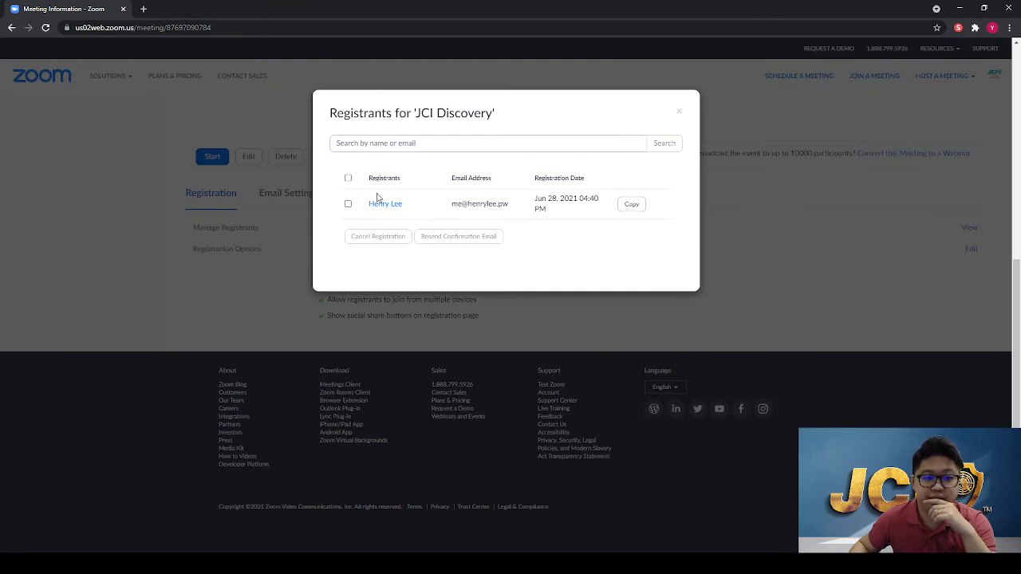
{"action": "left_click", "coordinate": [398, 209]}
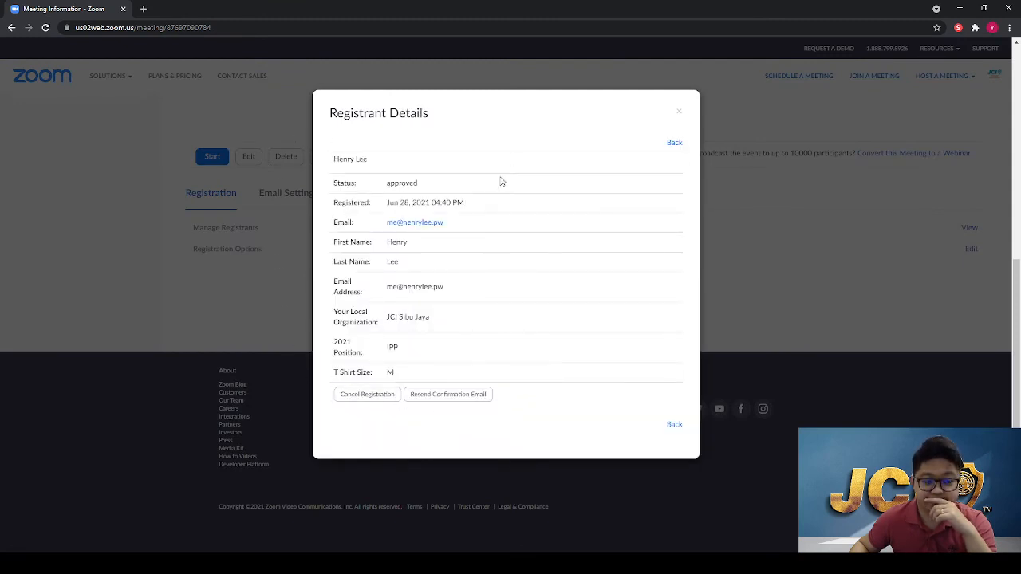
{"action": "left_click", "coordinate": [679, 113]}
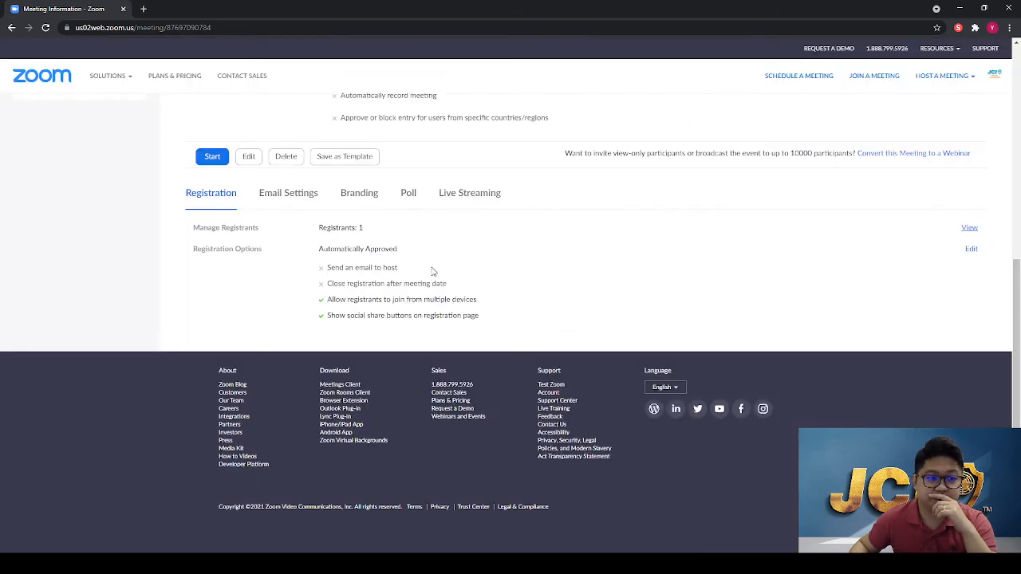
Step: Generate a registration report covering All Registrants for the JCI Discovery meeting from the account's meeting usage reports
{"action": "scroll", "coordinate": [433, 268], "scroll_direction": "up", "scroll_amount": 5}
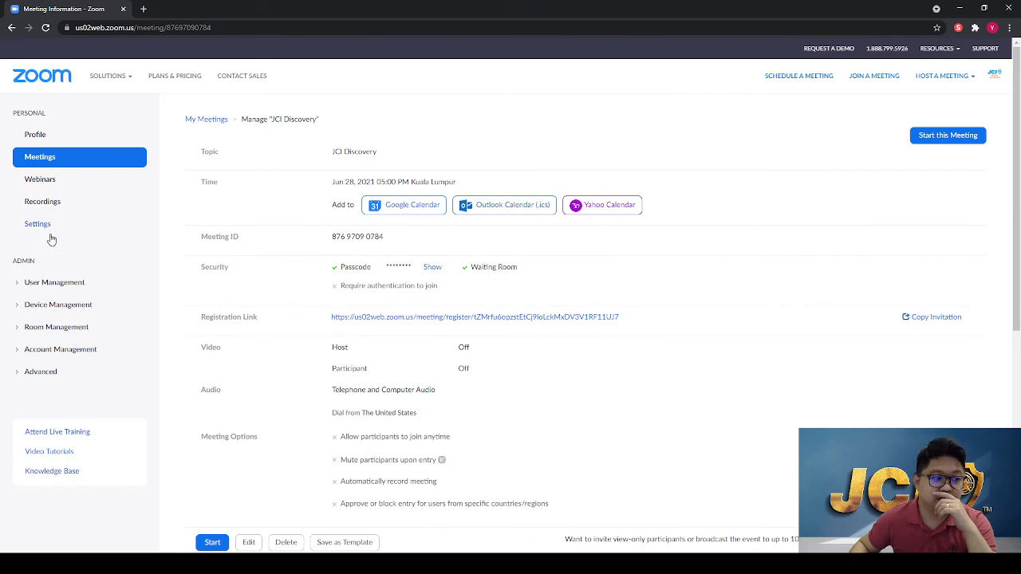
{"action": "left_click", "coordinate": [92, 353]}
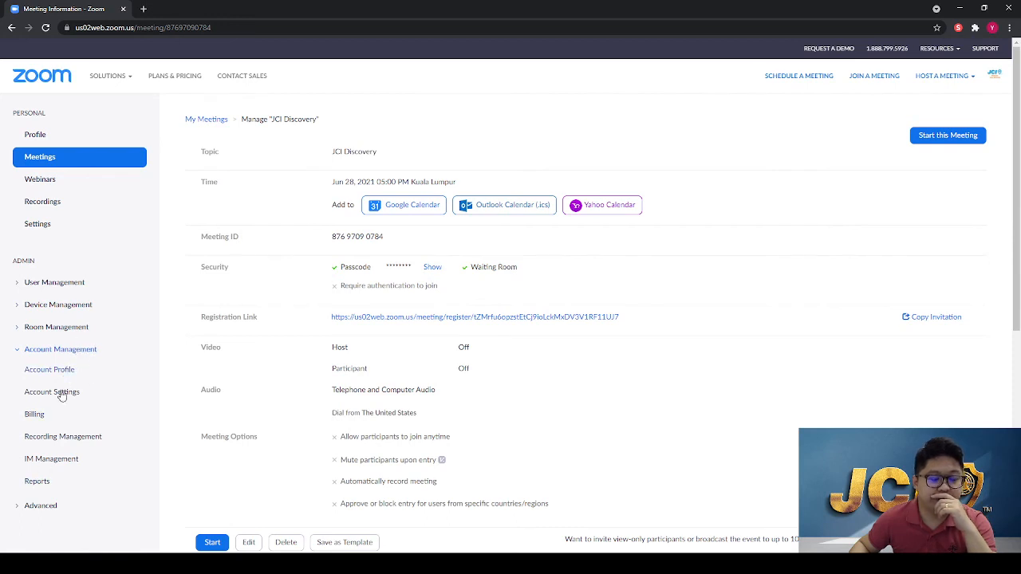
{"action": "left_click", "coordinate": [31, 483]}
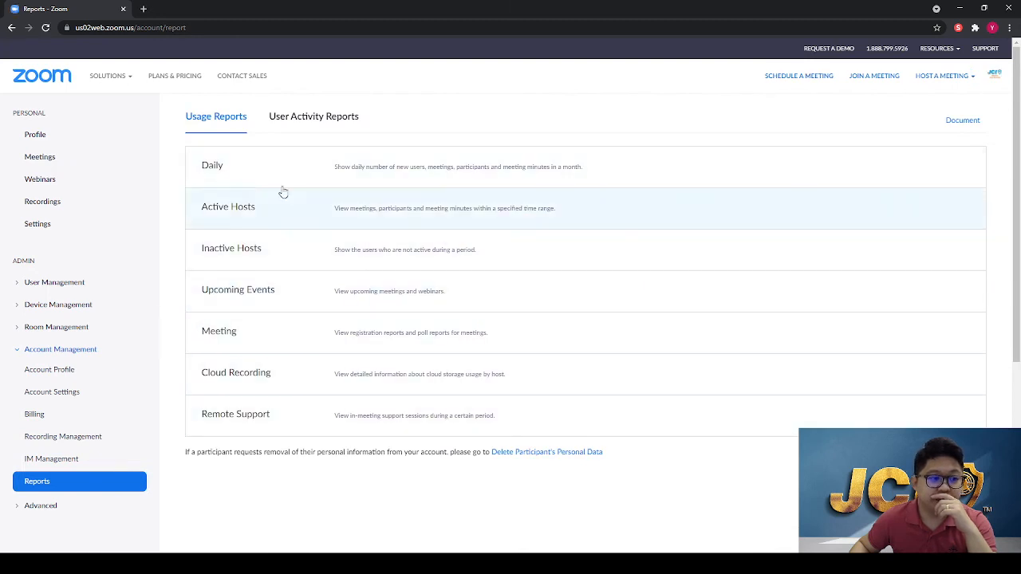
{"action": "left_click", "coordinate": [320, 343]}
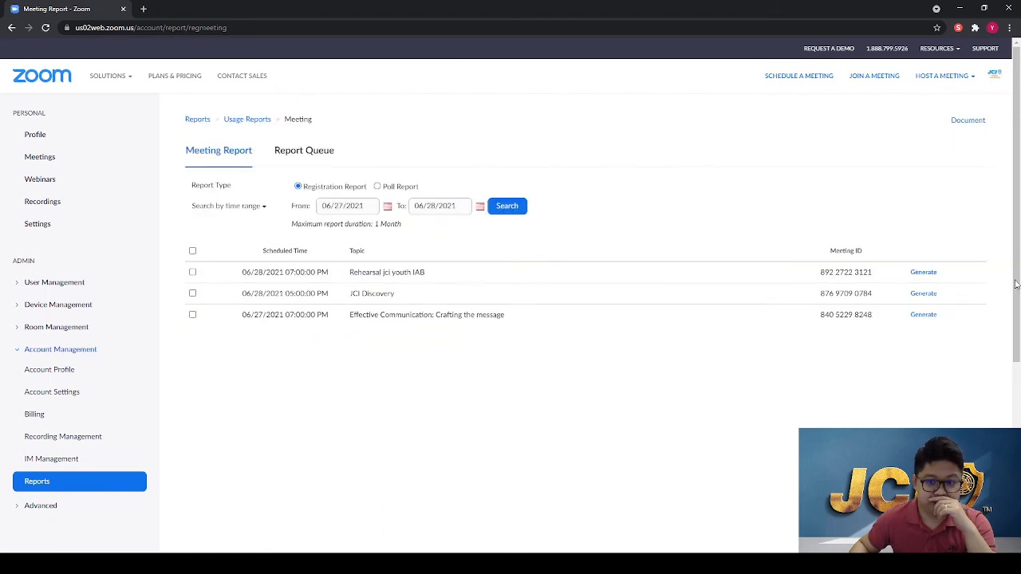
{"action": "left_click", "coordinate": [923, 293]}
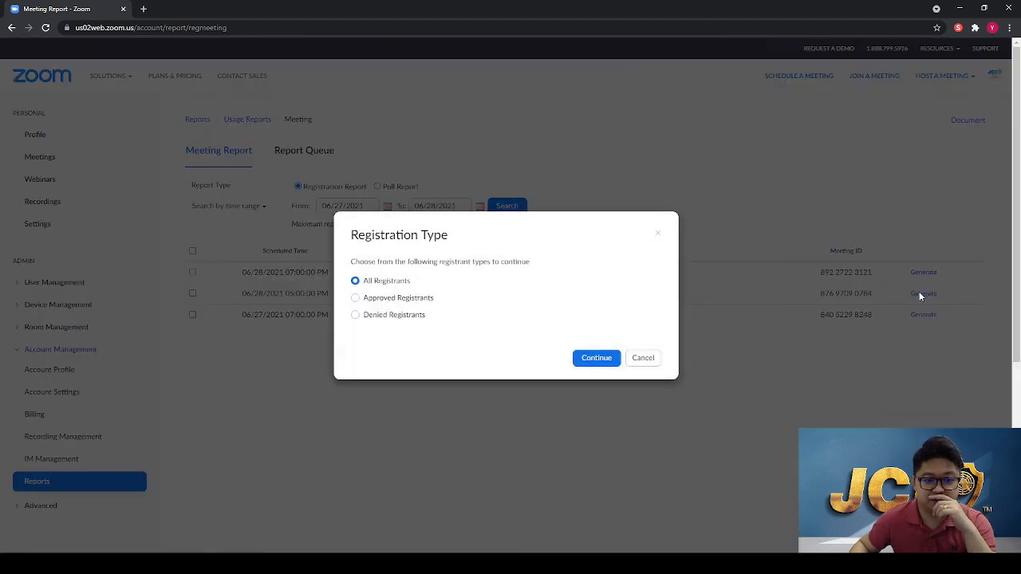
{"action": "left_click", "coordinate": [598, 358]}
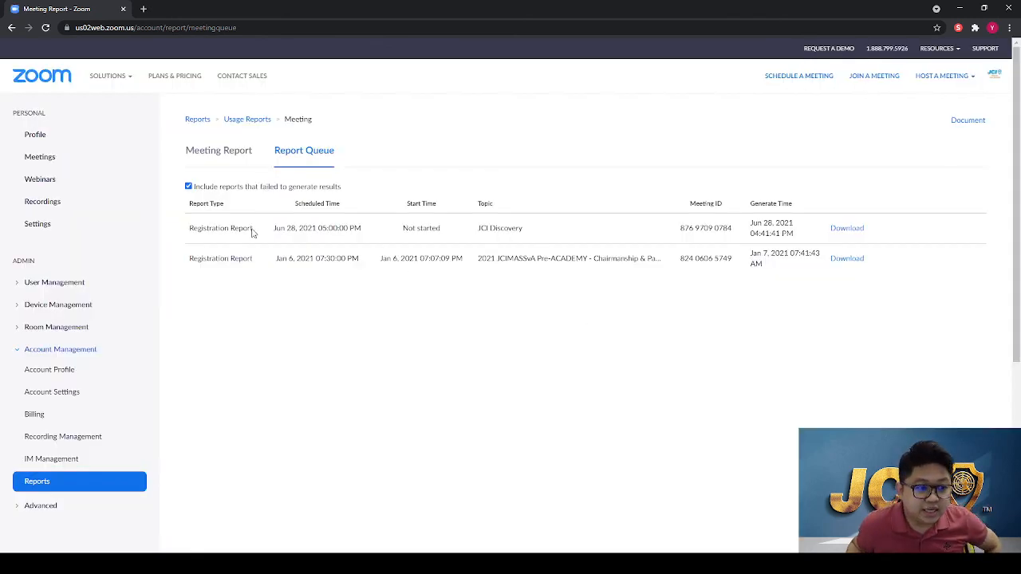
Step: Download the JCI Discovery registration report and open its CSV file in Excel
{"action": "left_click", "coordinate": [844, 232]}
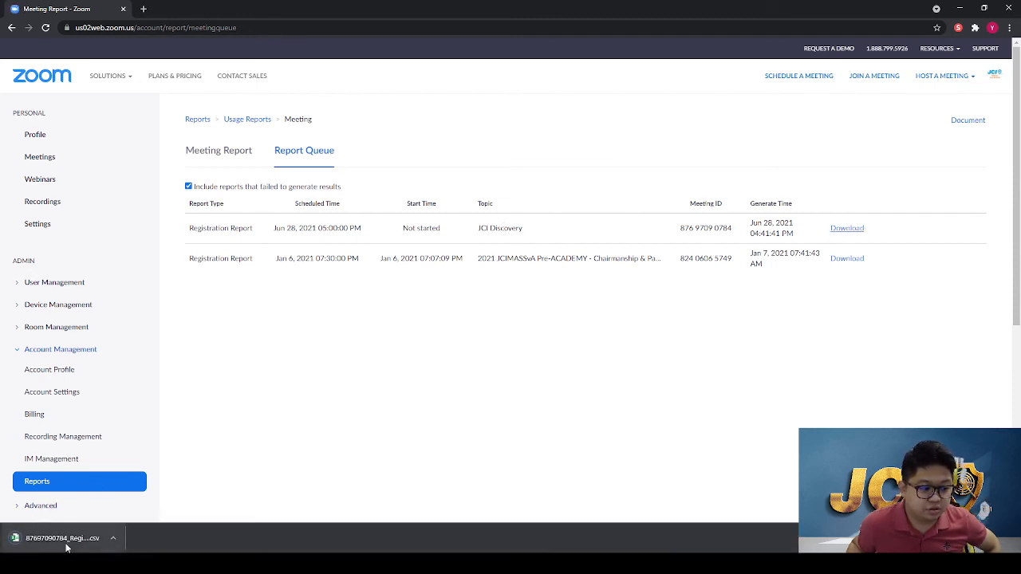
{"action": "left_click", "coordinate": [67, 546]}
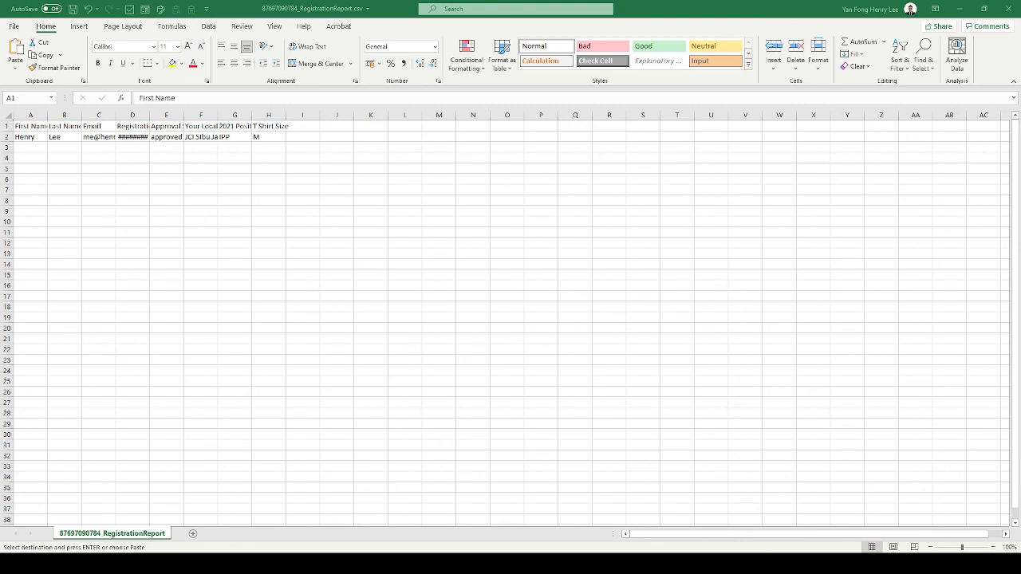
Step: Fit the Registration Time column to its contents and enlarge the sheet view to read the registration report
{"action": "double_click", "coordinate": [149, 115]}
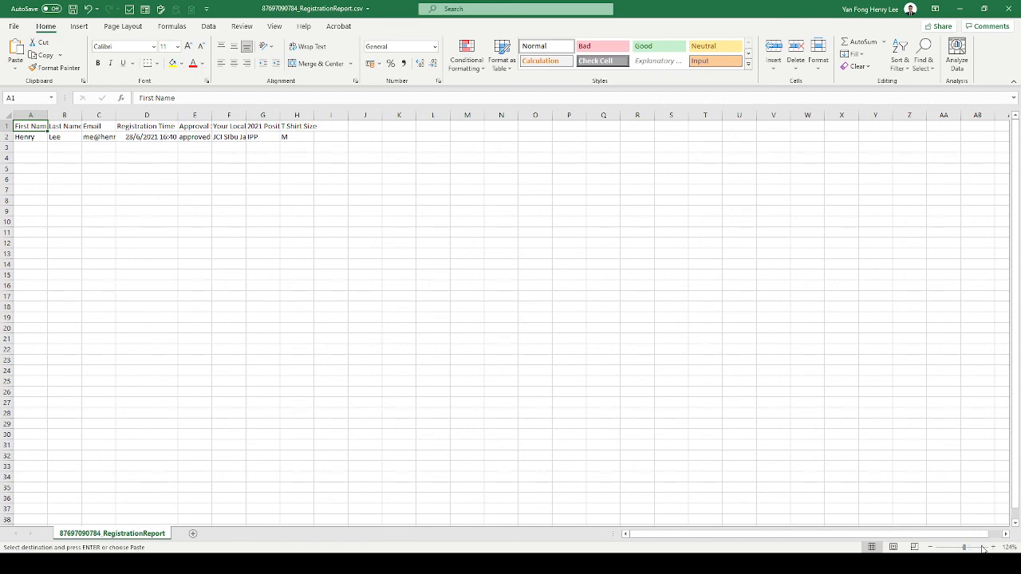
{"action": "left_click", "coordinate": [993, 548]}
{"action": "left_click", "coordinate": [993, 548]}
{"action": "left_click", "coordinate": [993, 548]}
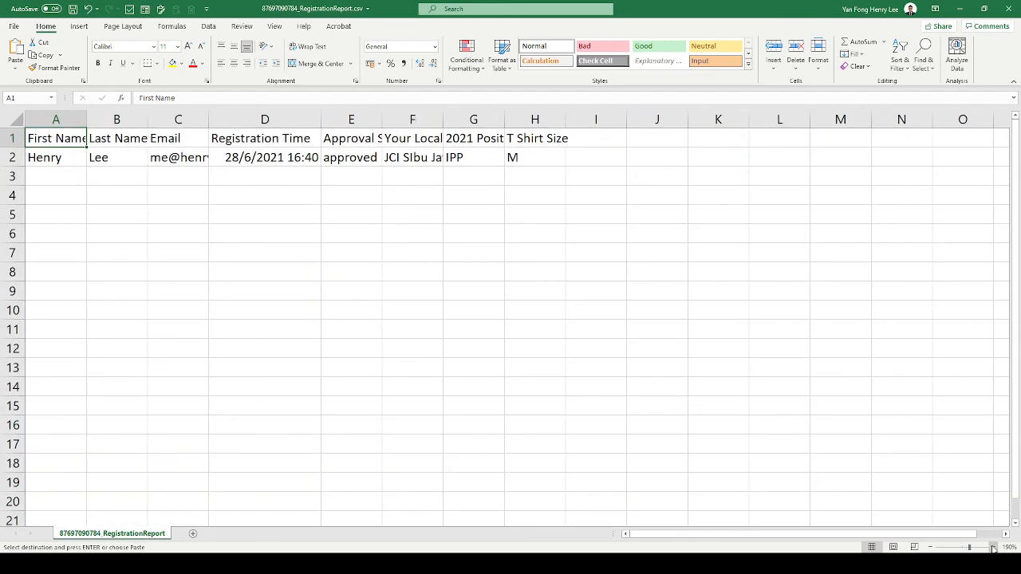
{"action": "left_click", "coordinate": [994, 548]}
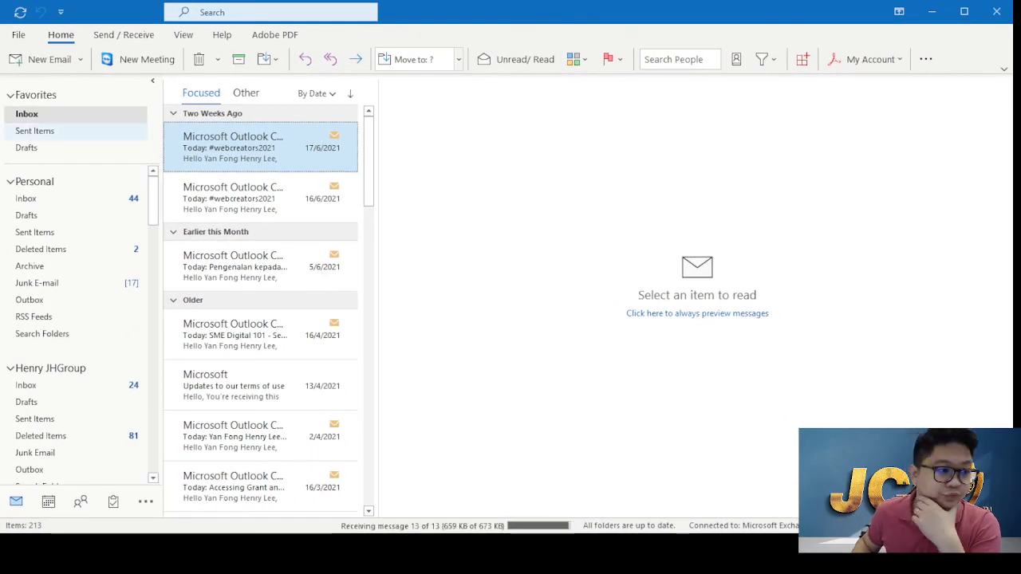
Step: Switch to Outlook, open Zoom's JCI Discovery Confirmation email from the Personal inbox and enlarge its text
{"action": "left_click", "coordinate": [26, 197]}
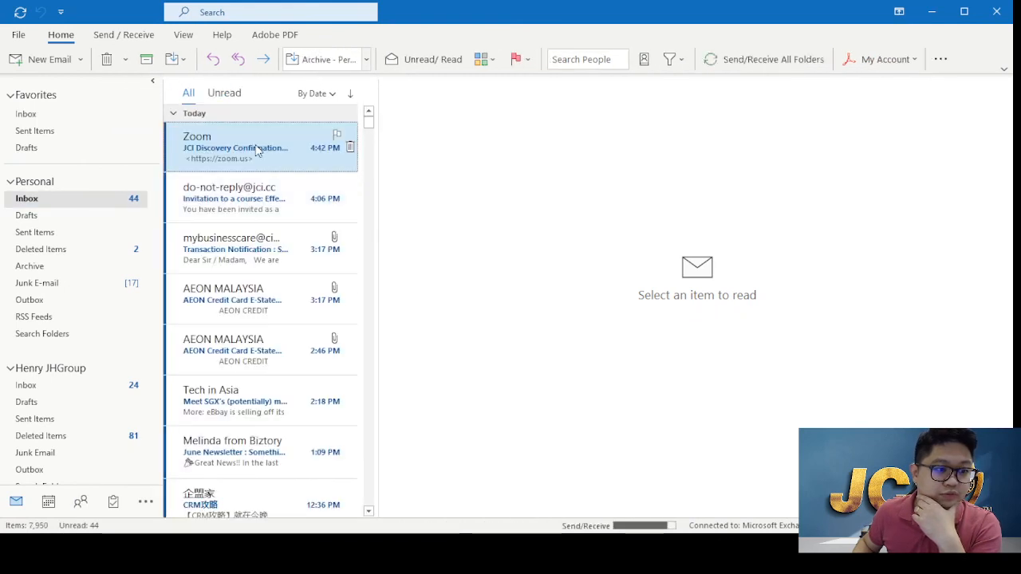
{"action": "left_click", "coordinate": [255, 146]}
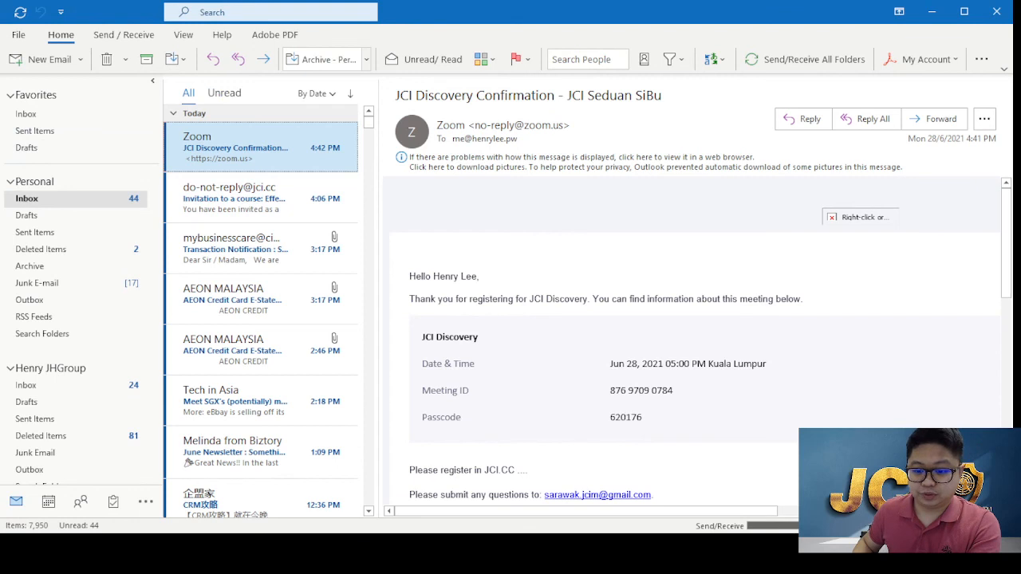
{"action": "scroll", "coordinate": [691, 335], "scroll_direction": "up", "scroll_amount": 5}
{"action": "scroll", "coordinate": [753, 304], "scroll_direction": "down", "scroll_amount": 2}
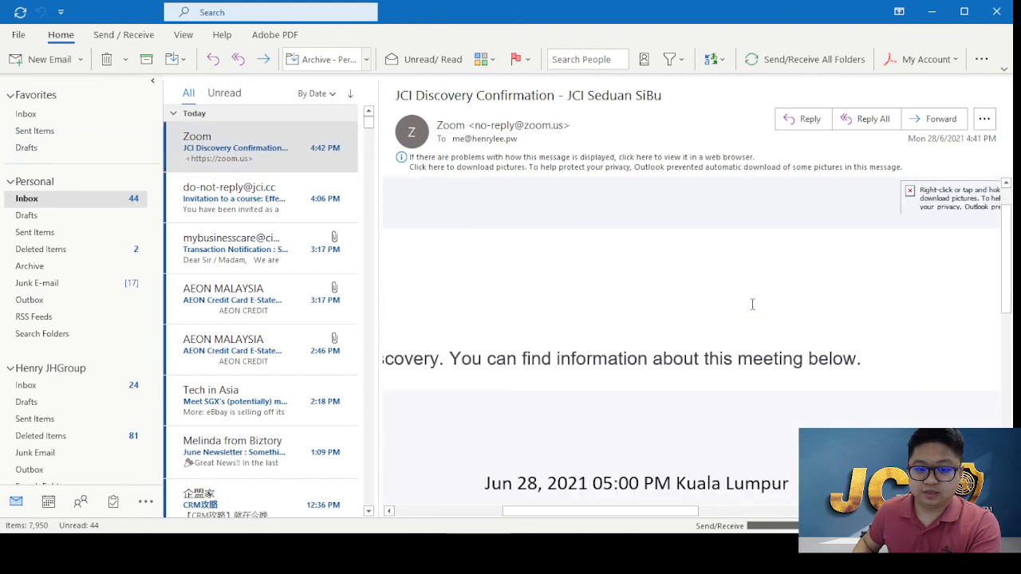
{"action": "scroll", "coordinate": [753, 305], "scroll_direction": "left", "scroll_amount": 4}
{"action": "left_click", "coordinate": [783, 308]}
Step: Examine the confirmation email's greeting and meeting details, and highlight the custom note "Please register in JCI.CC"
{"action": "scroll", "coordinate": [783, 308], "scroll_direction": "down", "scroll_amount": 3}
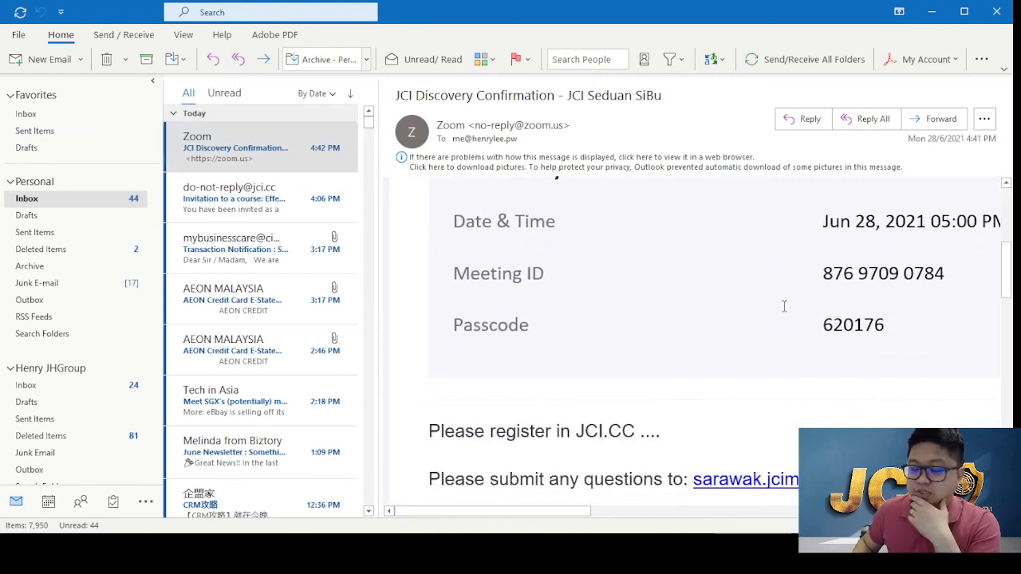
{"action": "scroll", "coordinate": [784, 307], "scroll_direction": "down", "scroll_amount": 2}
{"action": "scroll", "coordinate": [784, 304], "scroll_direction": "up", "scroll_amount": 4}
{"action": "scroll", "coordinate": [784, 304], "scroll_direction": "up", "scroll_amount": 3}
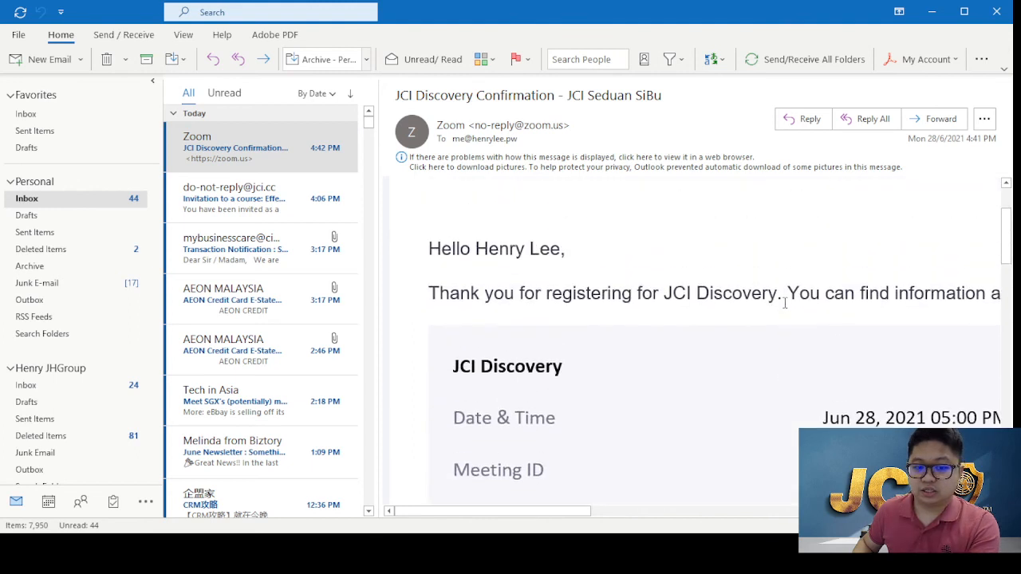
{"action": "scroll", "coordinate": [784, 302], "scroll_direction": "down", "scroll_amount": 3}
{"action": "scroll", "coordinate": [784, 303], "scroll_direction": "down", "scroll_amount": 2}
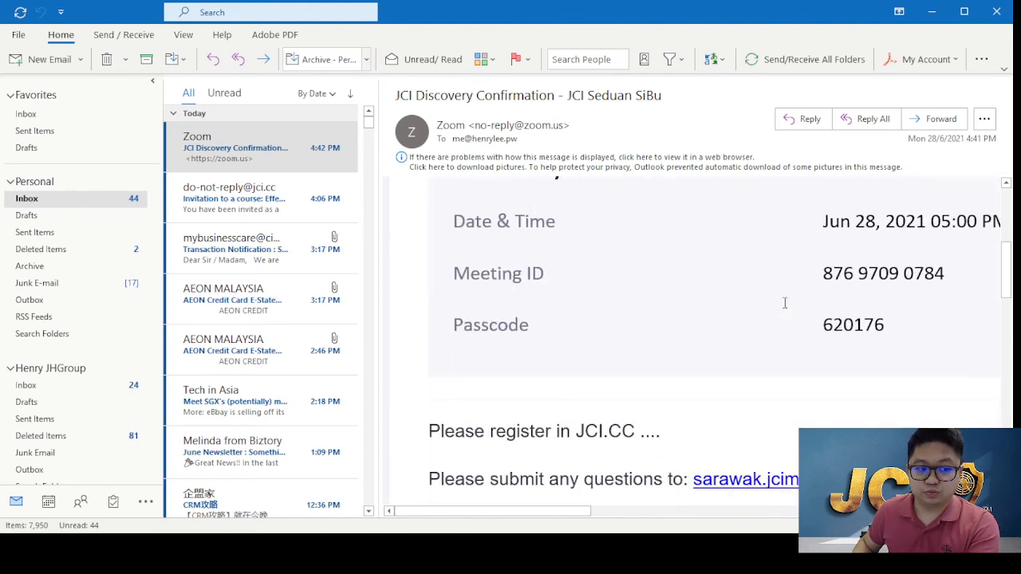
{"action": "left_click_drag", "start_coordinate": [640, 431], "coordinate": [429, 435]}
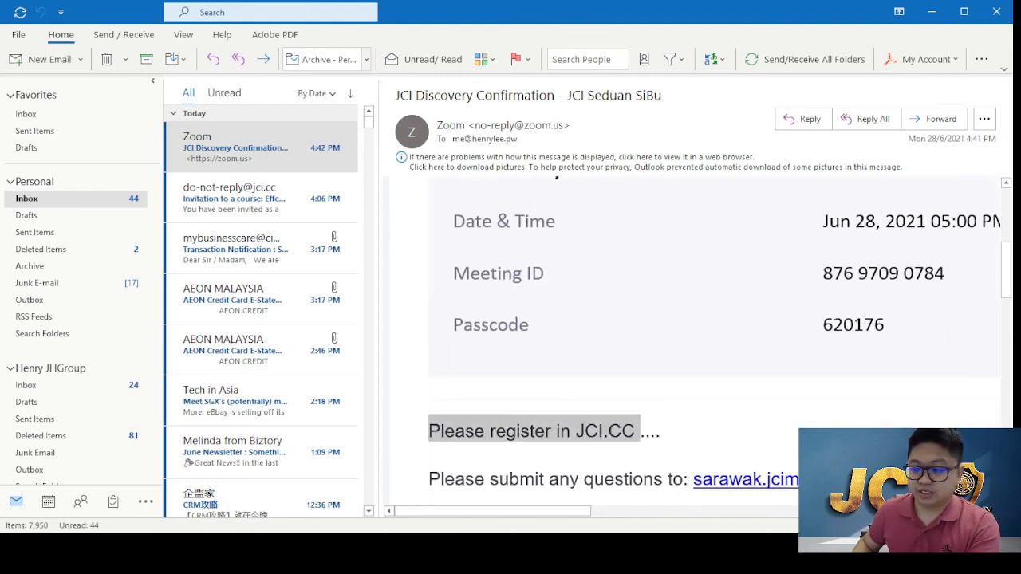
Step: Examine the rest of the confirmation email, from the Join Meeting link and calendar options to the custom closing message
{"action": "scroll", "coordinate": [723, 391], "scroll_direction": "down", "scroll_amount": 10}
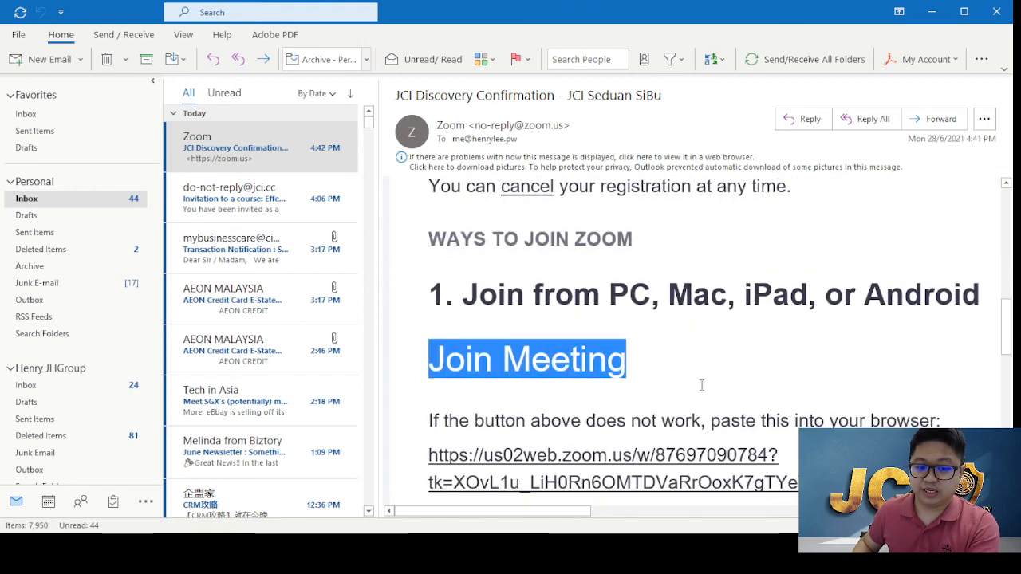
{"action": "scroll", "coordinate": [702, 385], "scroll_direction": "down", "scroll_amount": 4}
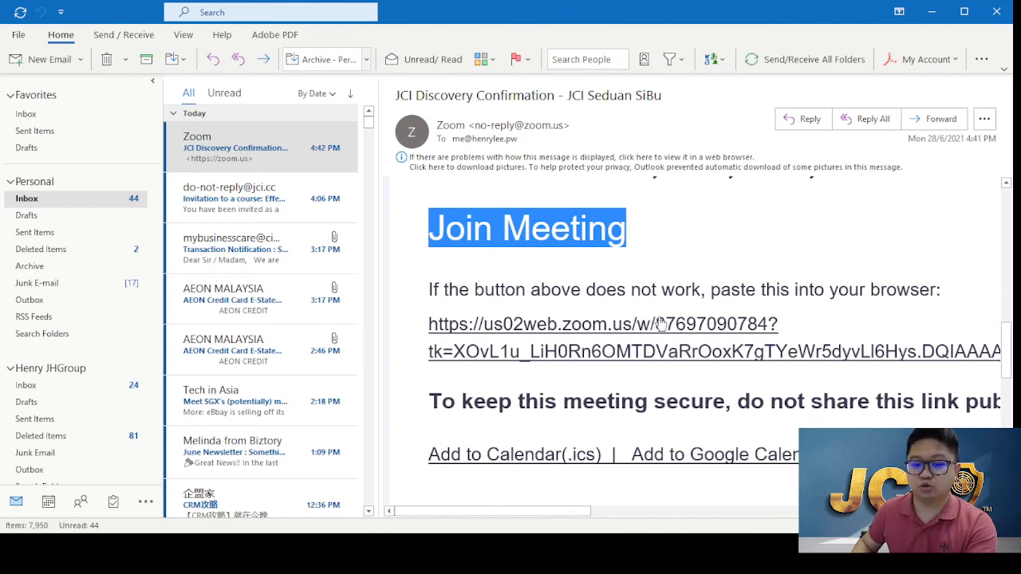
{"action": "scroll", "coordinate": [681, 334], "scroll_direction": "down", "scroll_amount": 16}
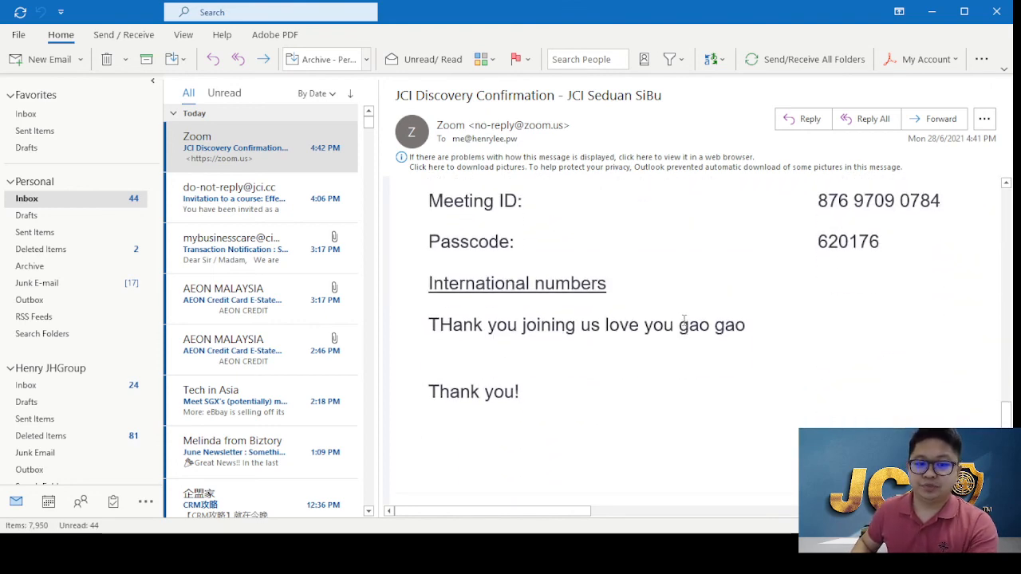
{"action": "scroll", "coordinate": [545, 291], "scroll_direction": "down", "scroll_amount": 5}
{"action": "scroll", "coordinate": [546, 291], "scroll_direction": "down", "scroll_amount": 1}
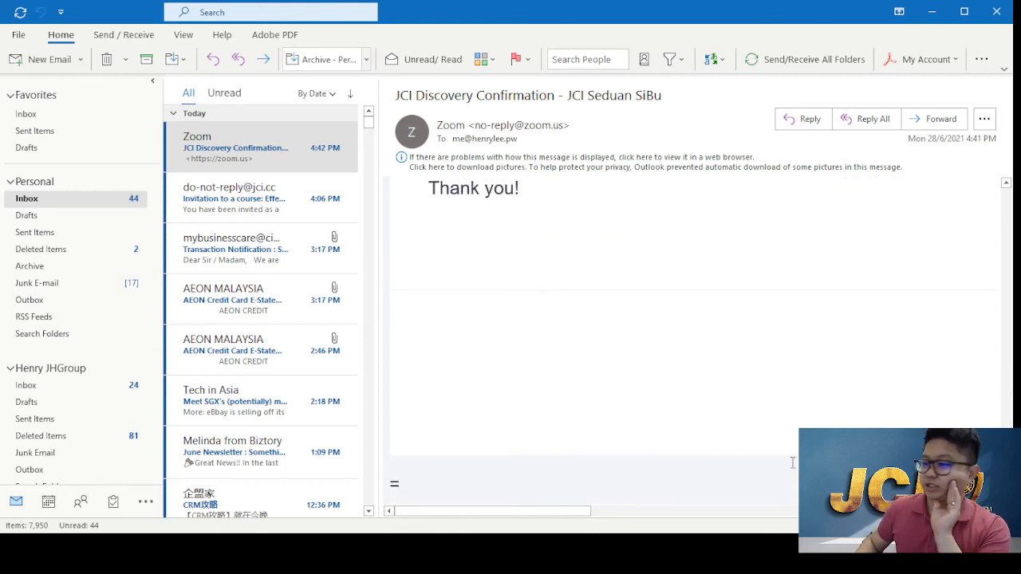
Step: Close Outlook and the 2021 Pos Domestic Actual Transit Time workbook in Excel
{"action": "left_click", "coordinate": [996, 11]}
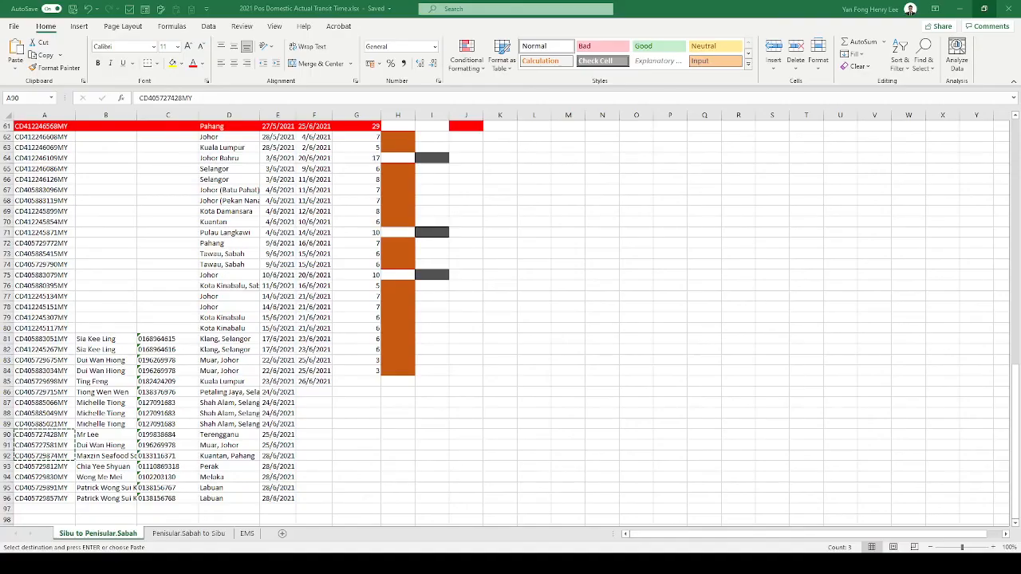
{"action": "left_click", "coordinate": [995, 8]}
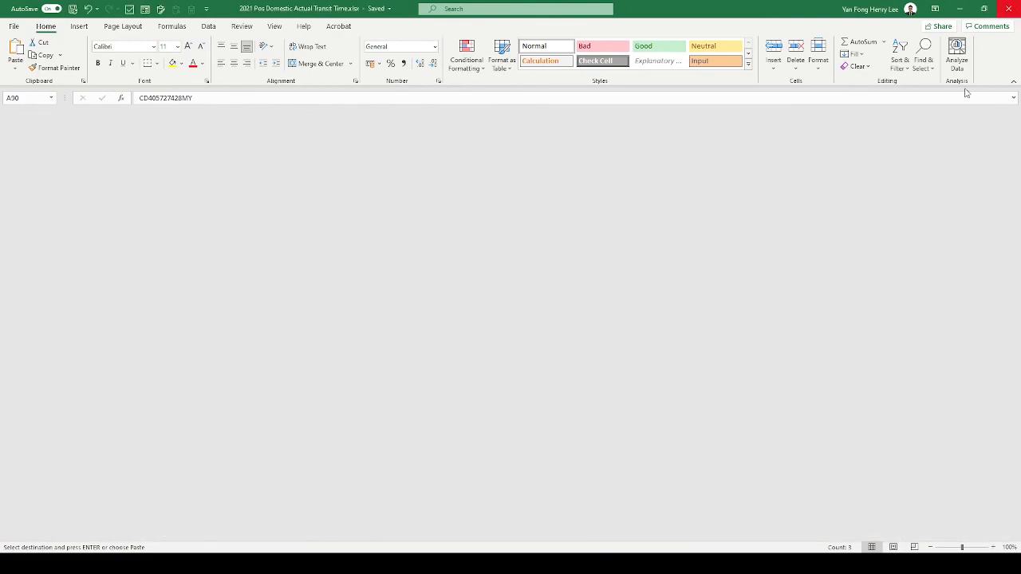